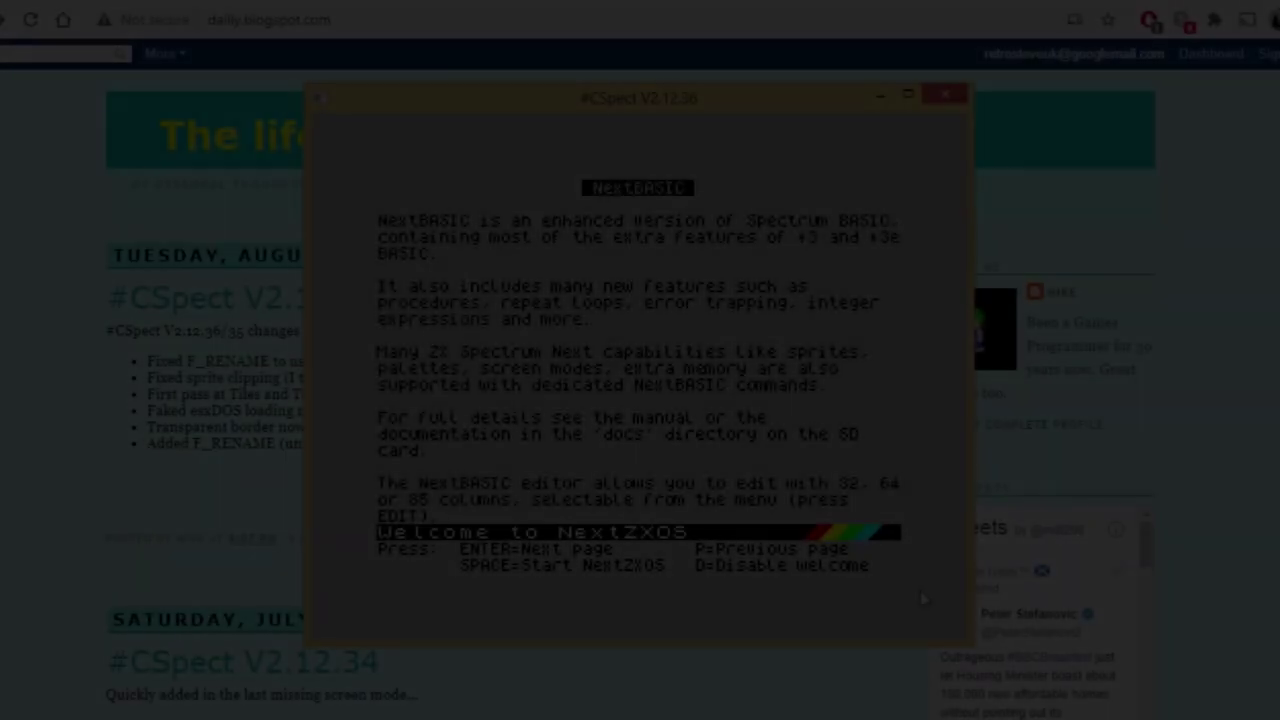
Page through the NextZXOS welcome screens and start NextZXOS.
key(Return)
key(Return)
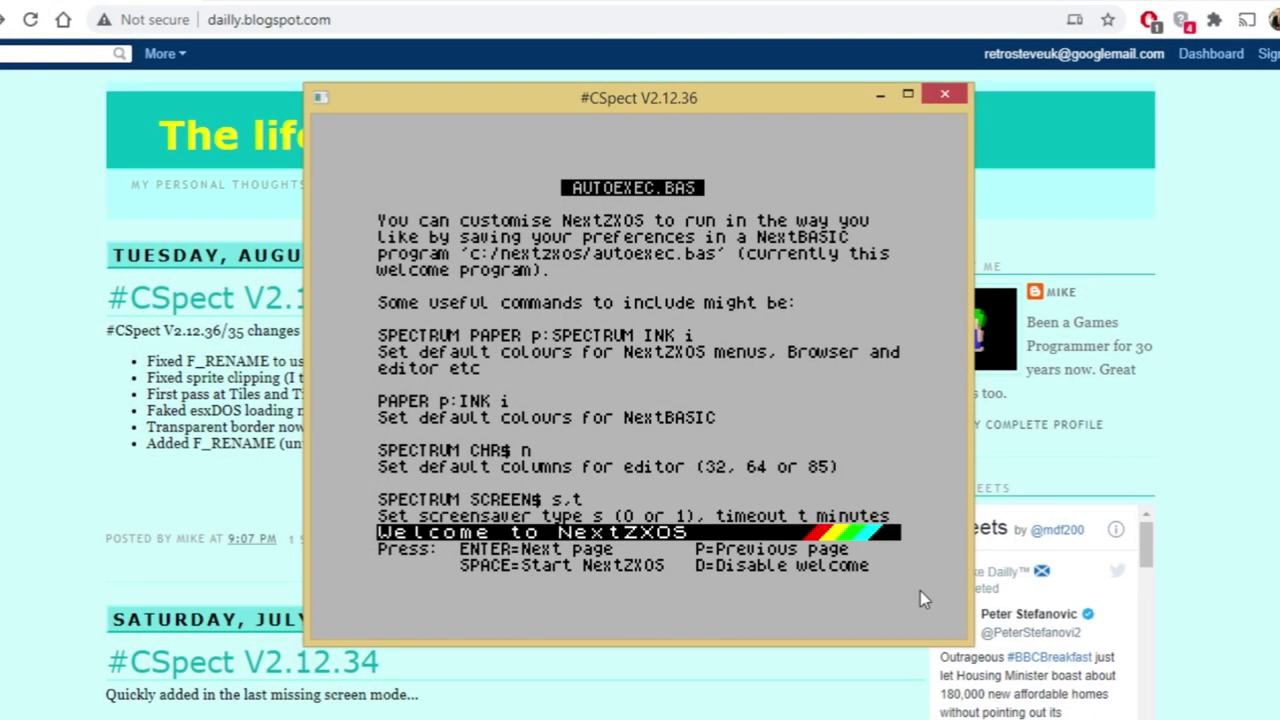
key(Return)
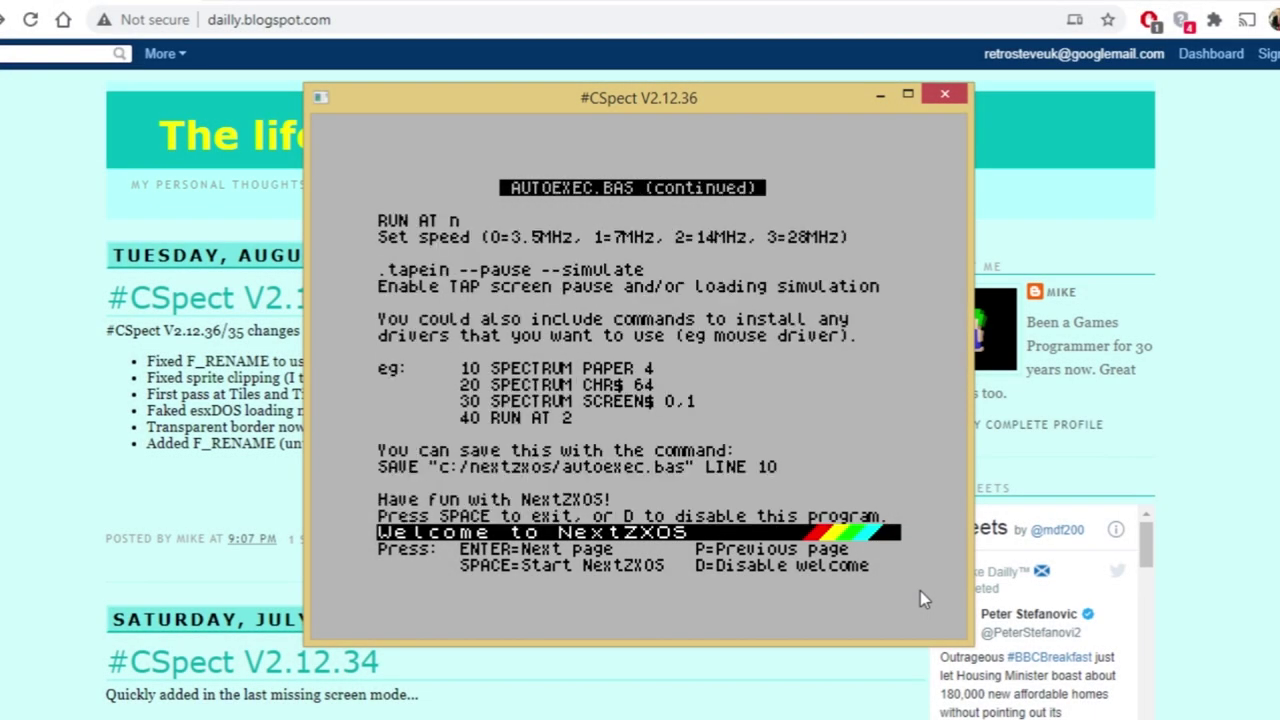
key(space)
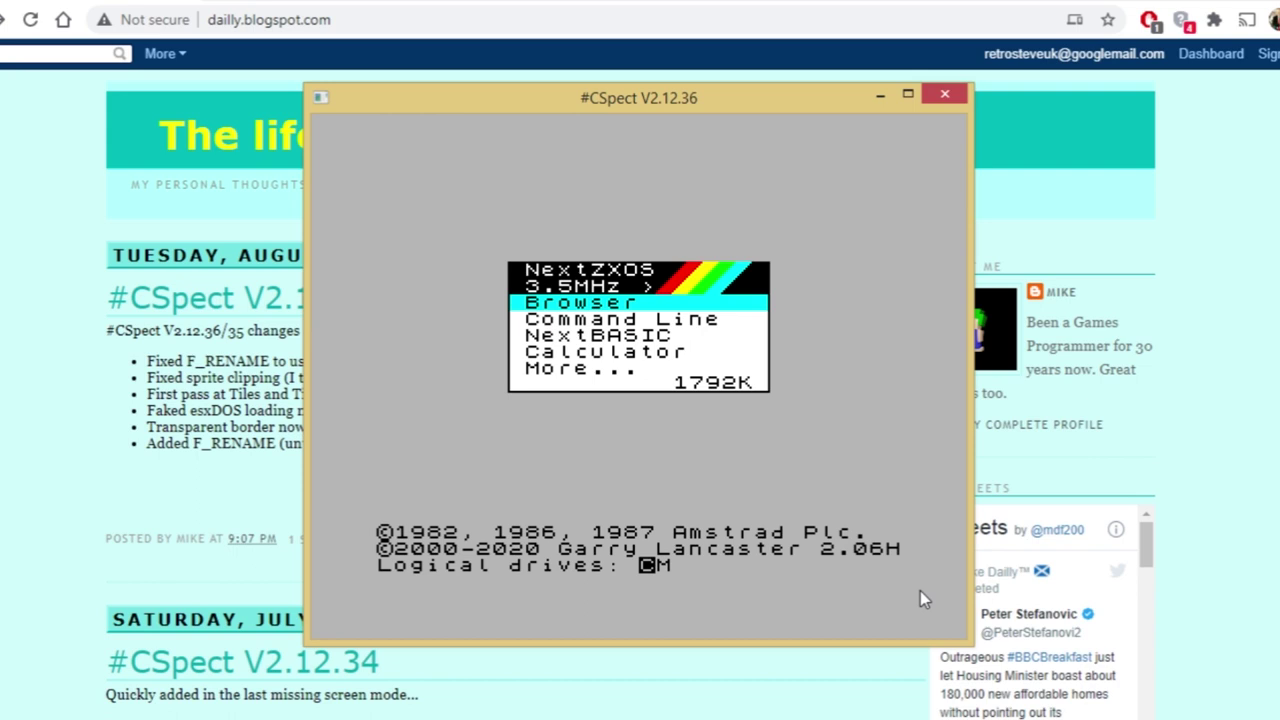
Browse the More submenu, go back, and switch CPU speed to 28MHz and back to 3.5MHz.
key(Down)
key(Down)
key(Down)
key(Down)
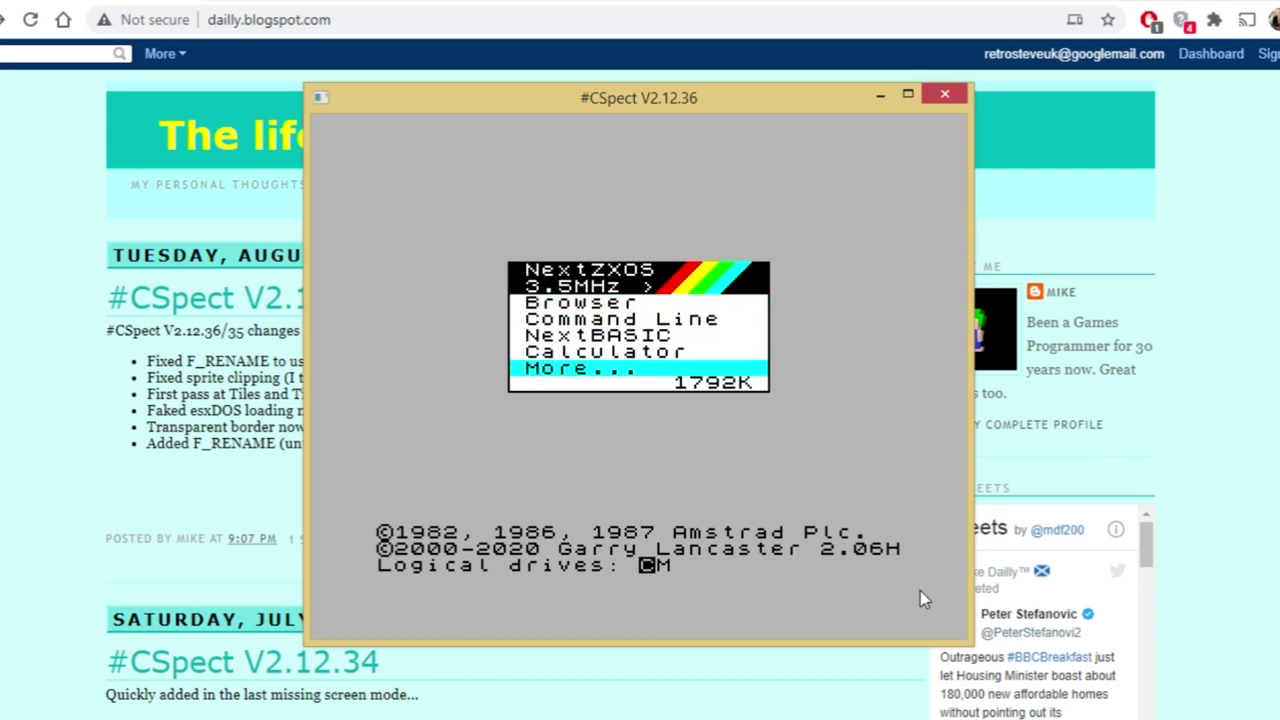
key(Return)
key(Down)
key(Down)
key(Down)
key(Down)
key(Down)
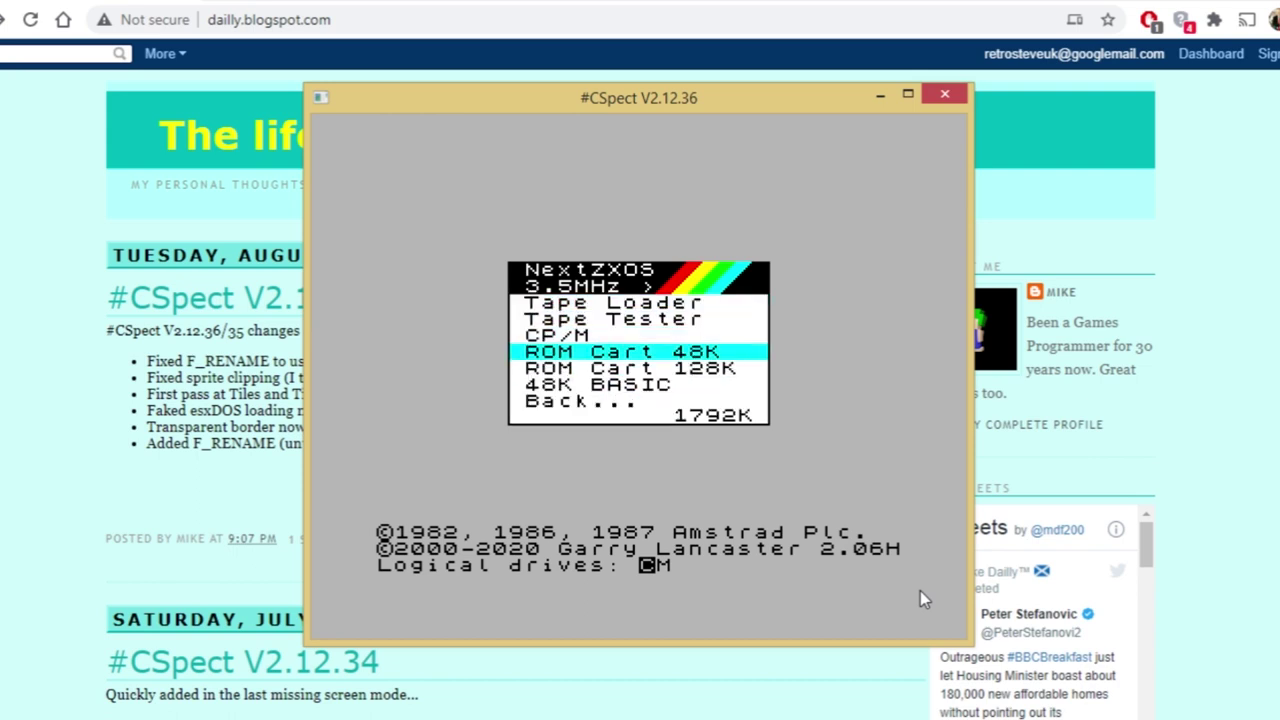
key(Down)
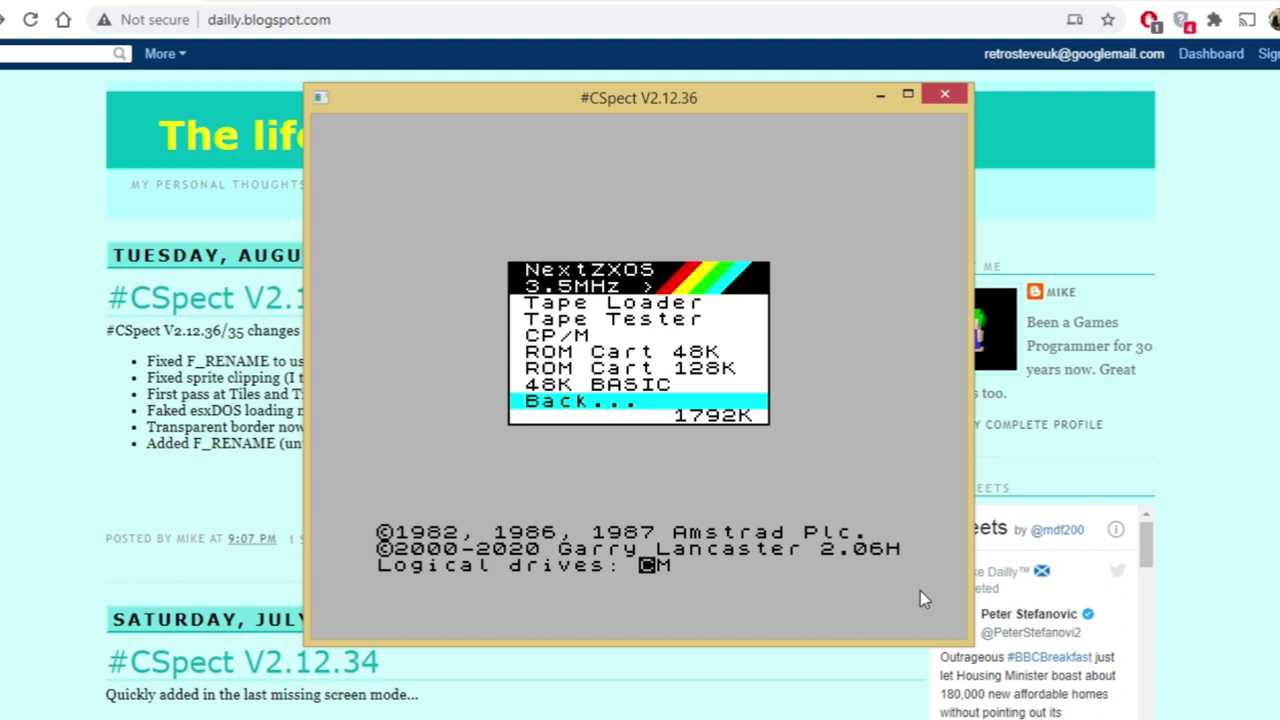
key(Return)
key(Right)
key(Right)
key(Right)
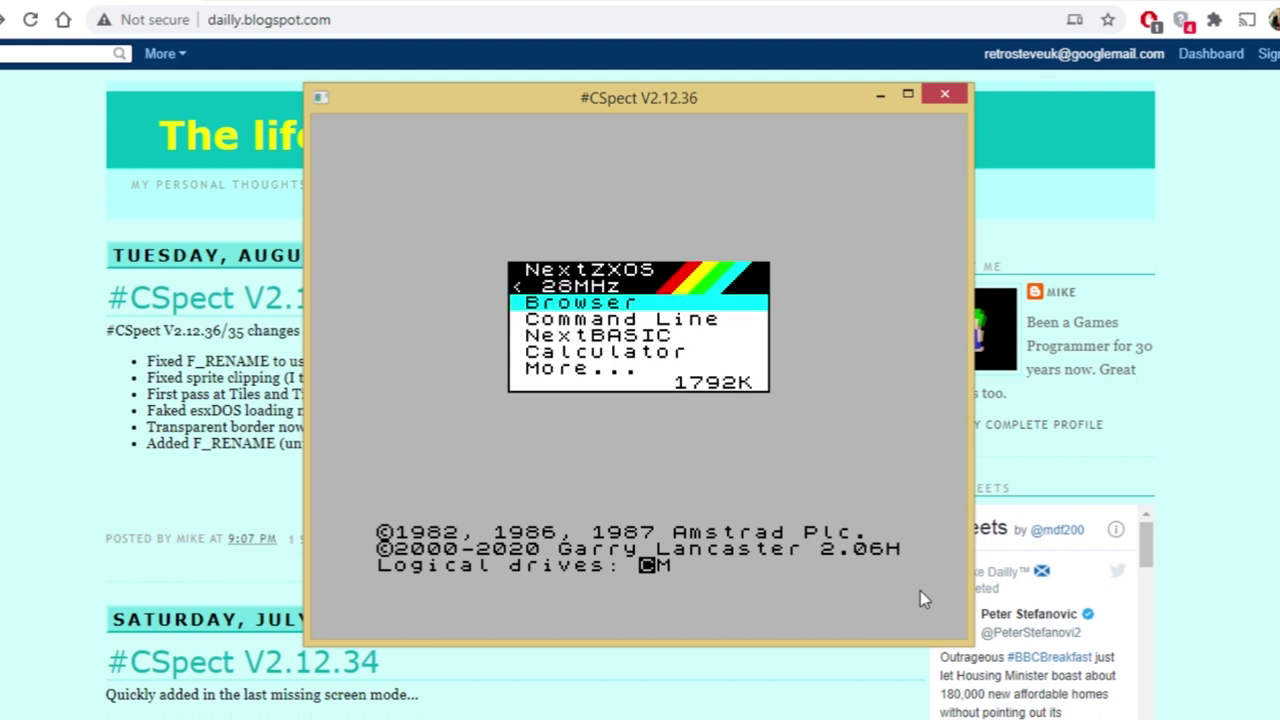
key(Left)
key(Left)
key(Left)
Browse the C:/ file list (NEXTZXOS, README.MD, LICENSE.MD), then exit to the main menu.
key(Return)
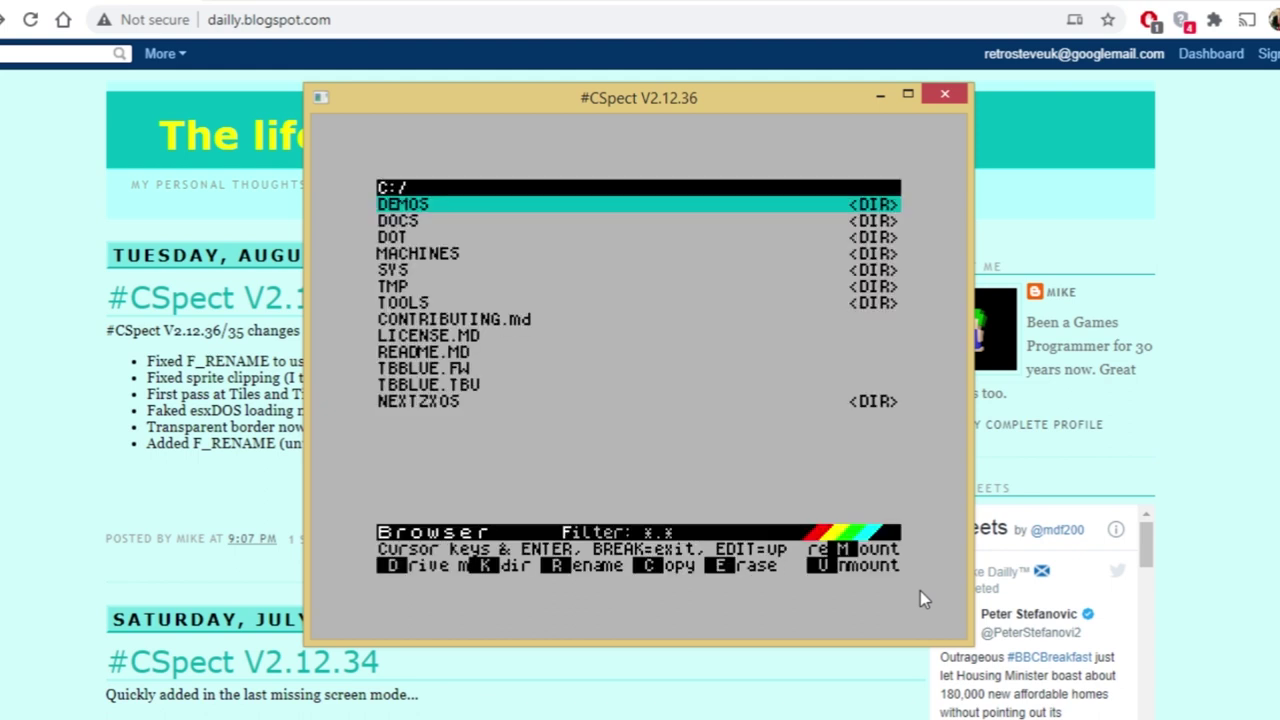
key(Down)
key(Down)
key(Down)
key(Down)
key(Down)
key(Down)
key(Down)
key(Down)
key(Down)
key(Down)
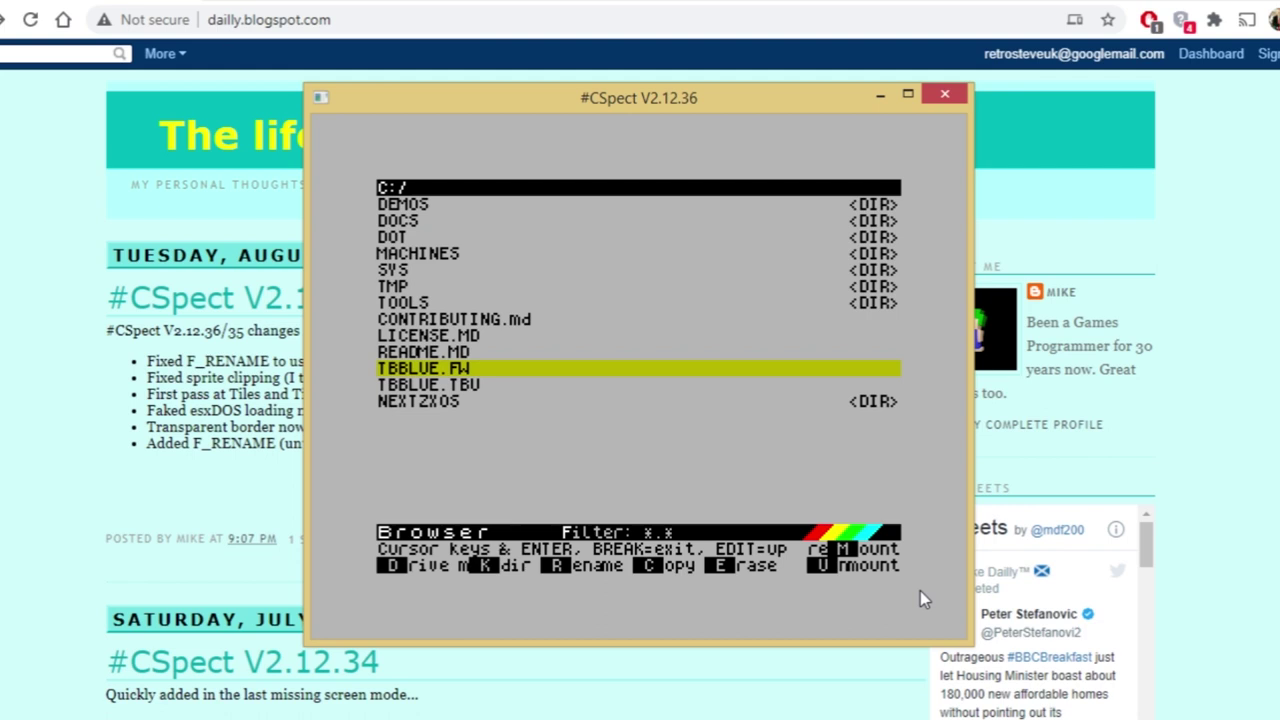
key(Down)
key(Down)
key(Up)
key(Up)
key(Up)
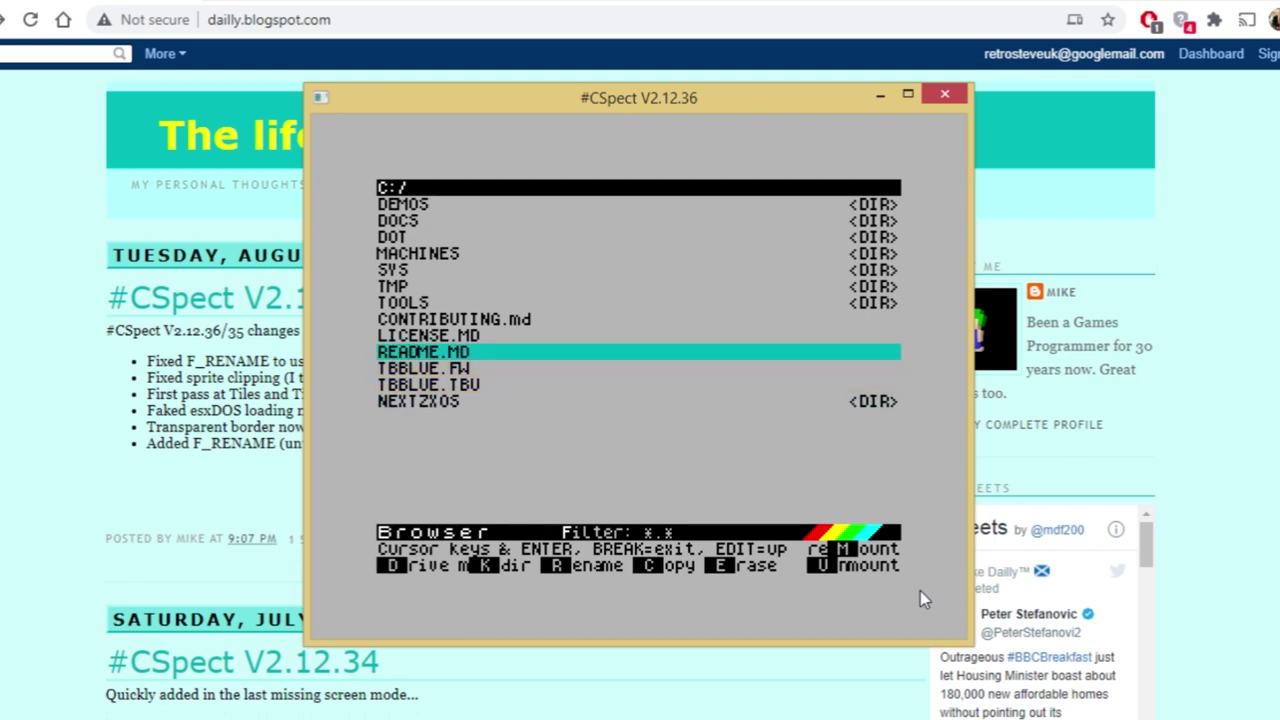
key(Up)
key(Up)
key(Up)
key(Up)
key(Up)
key(Up)
key(Up)
key(Up)
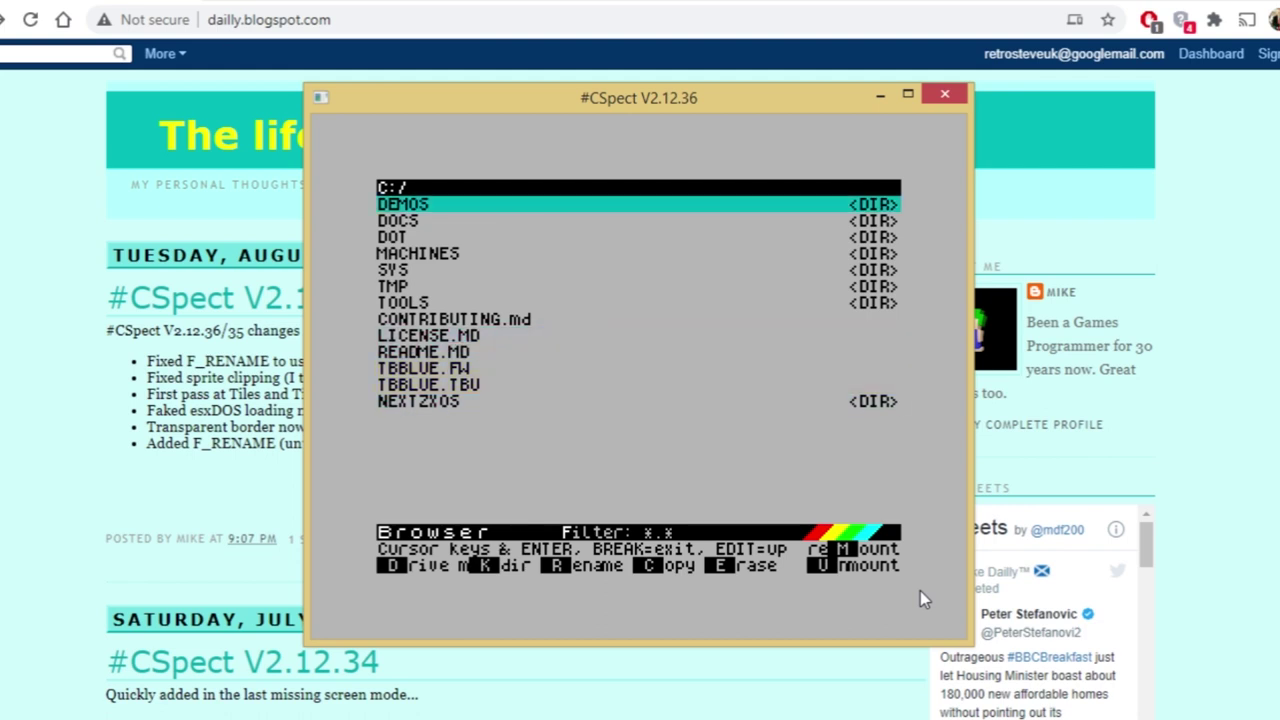
key(shift+space)
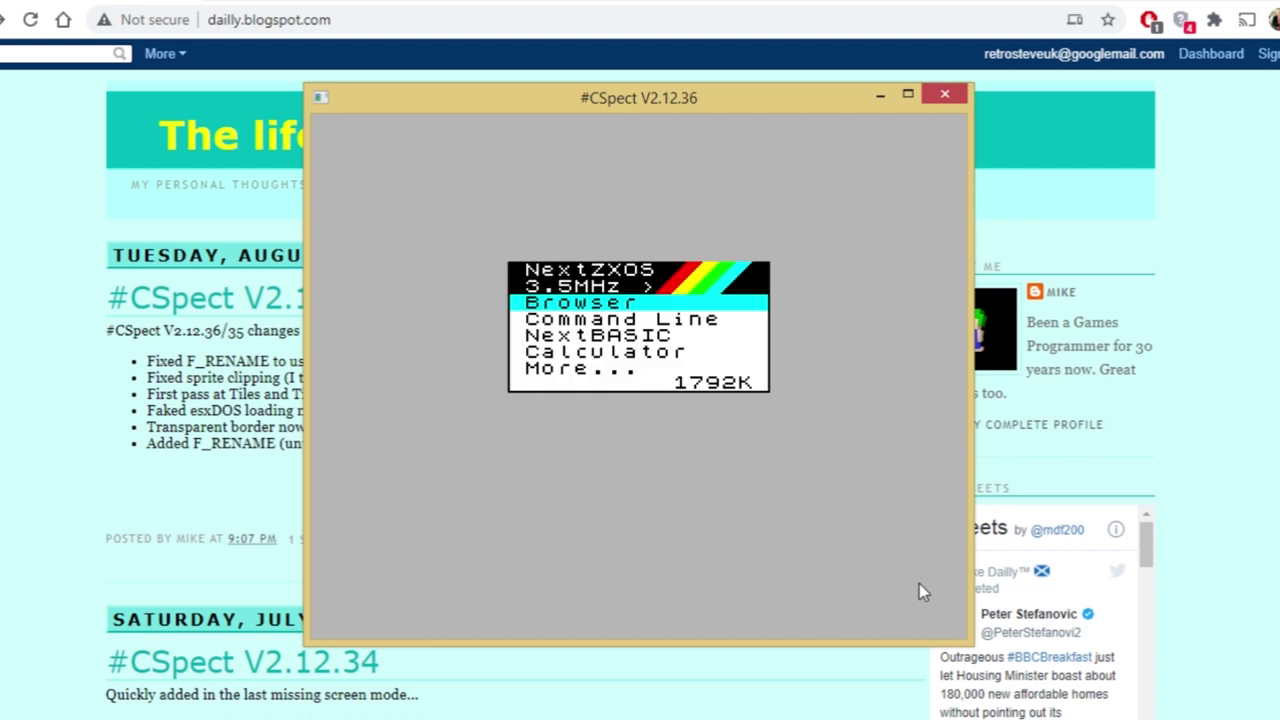
Close the CSpect emulator window and select the CSpect V2.12.36 blog post's web address.
click(944, 100)
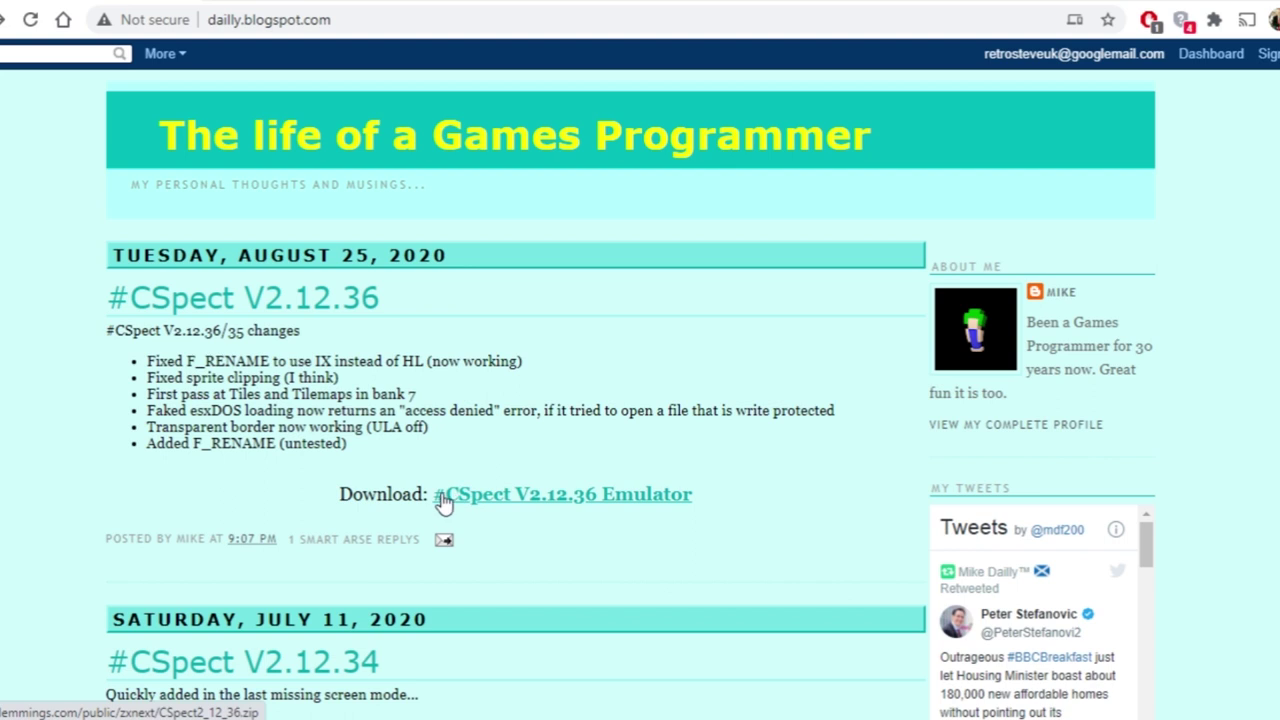
click(462, 13)
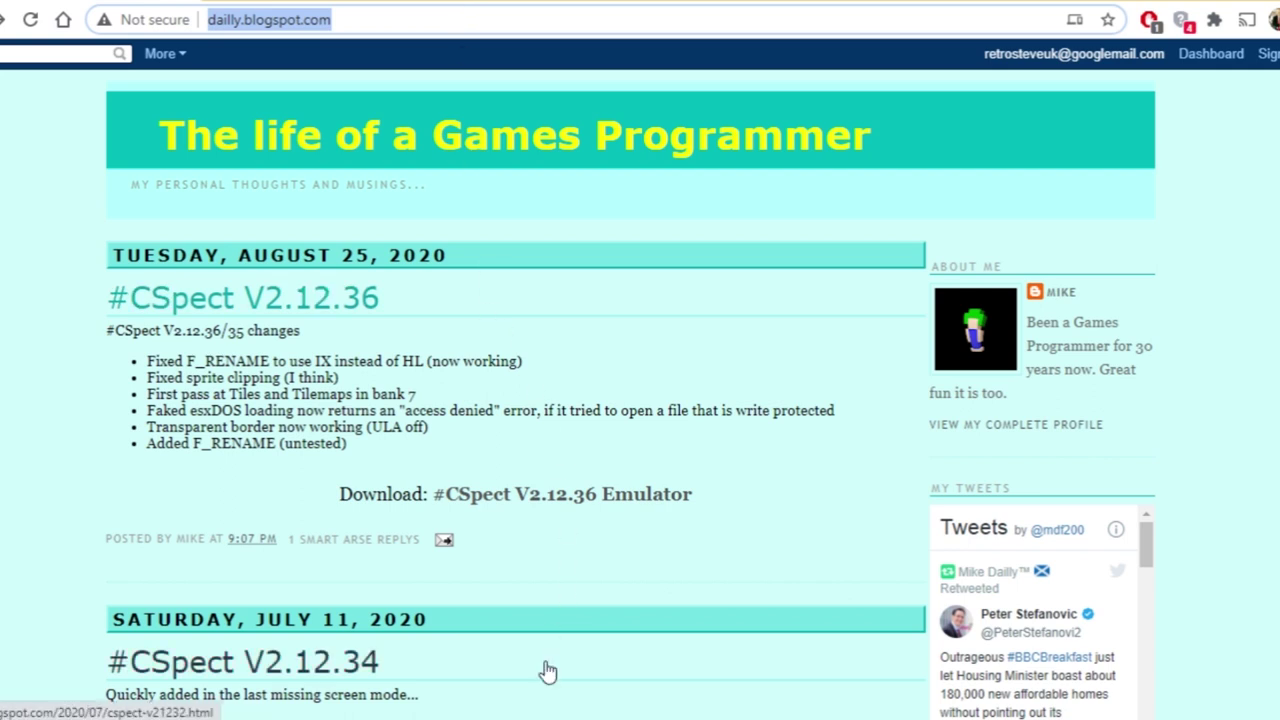
Bring the Emulate Next folder forward, then select and deselect the CSpect2_12_36 folder.
click(624, 635)
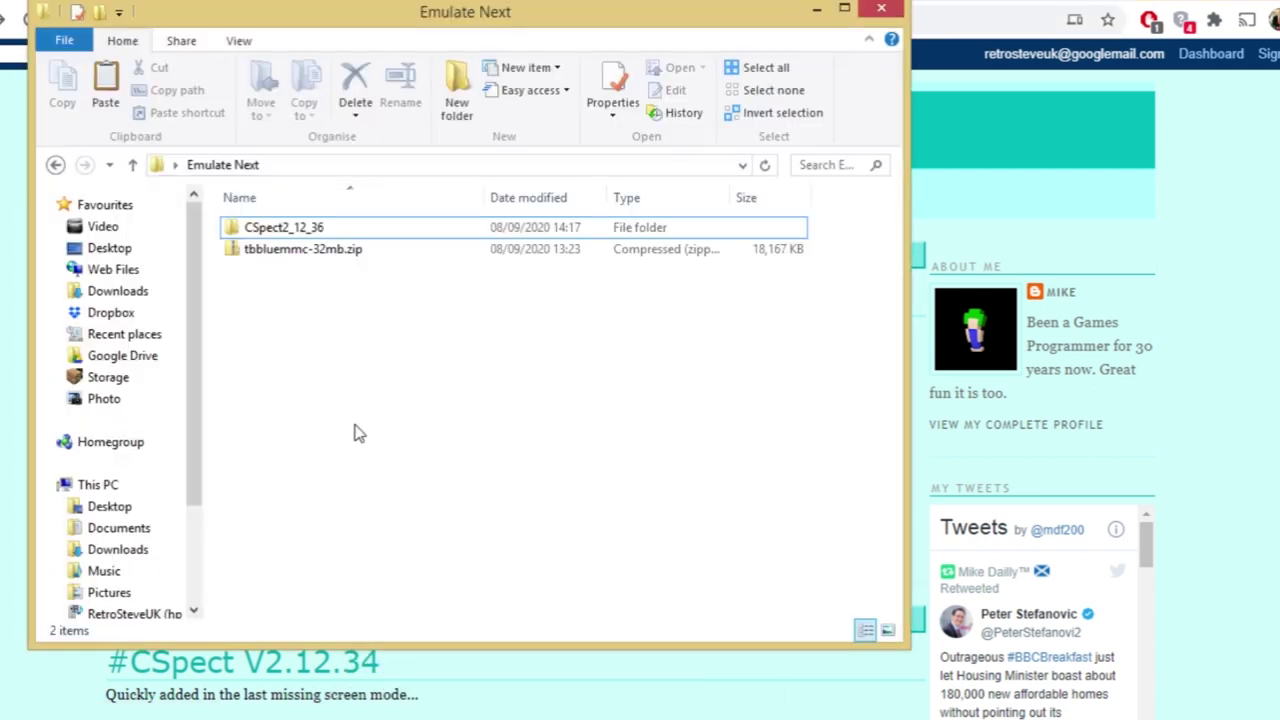
click(268, 233)
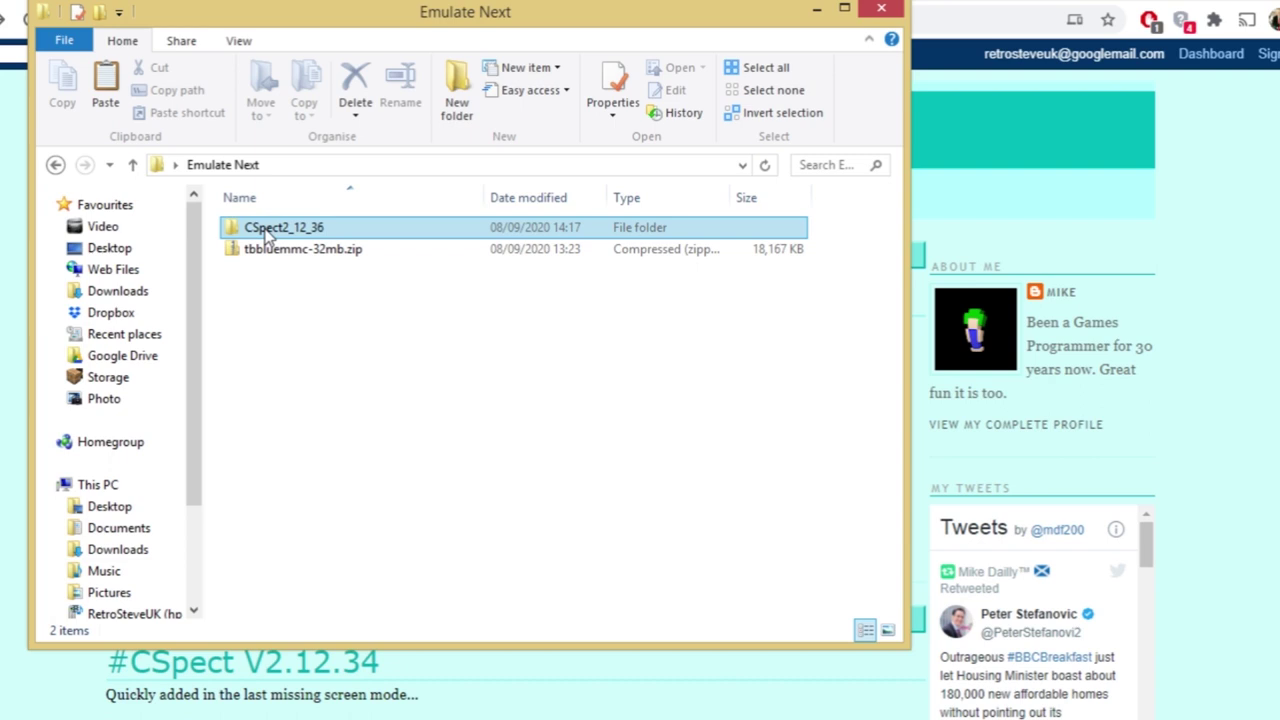
ctrl+click(268, 233)
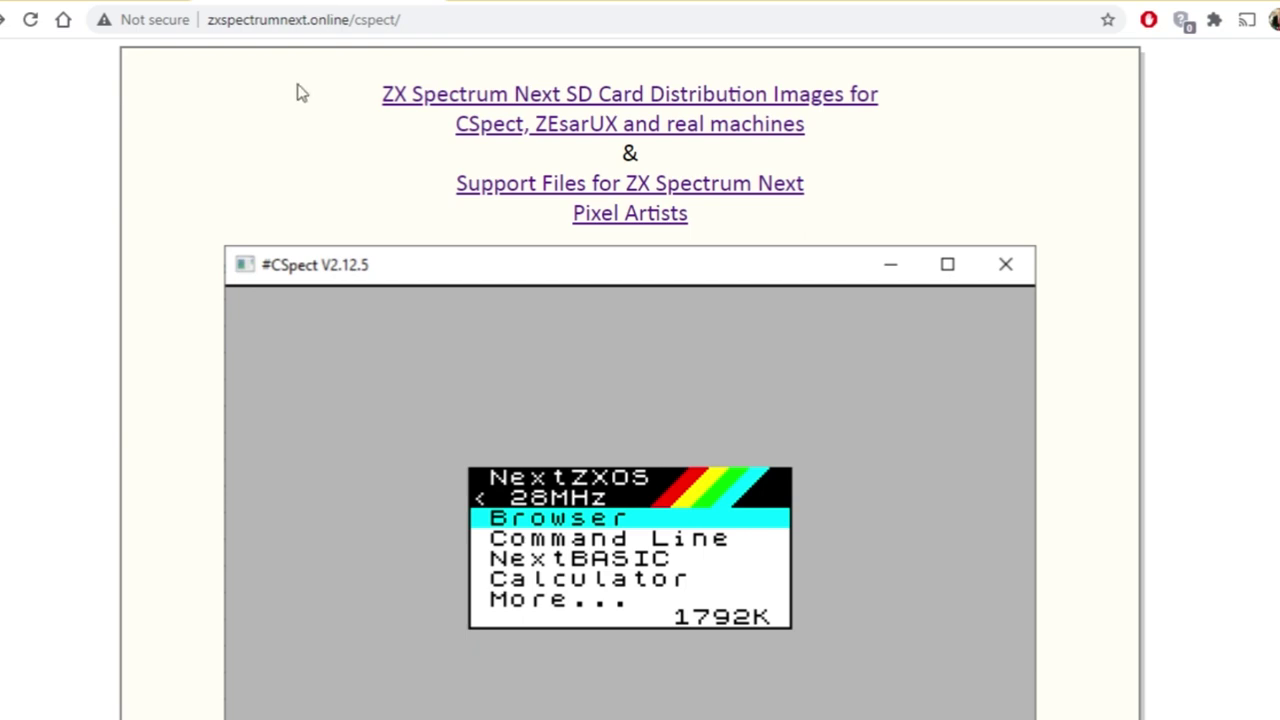
Select the zxspectrumnext.online/cspect address and scroll down to the Current Distro Images links.
click(444, 18)
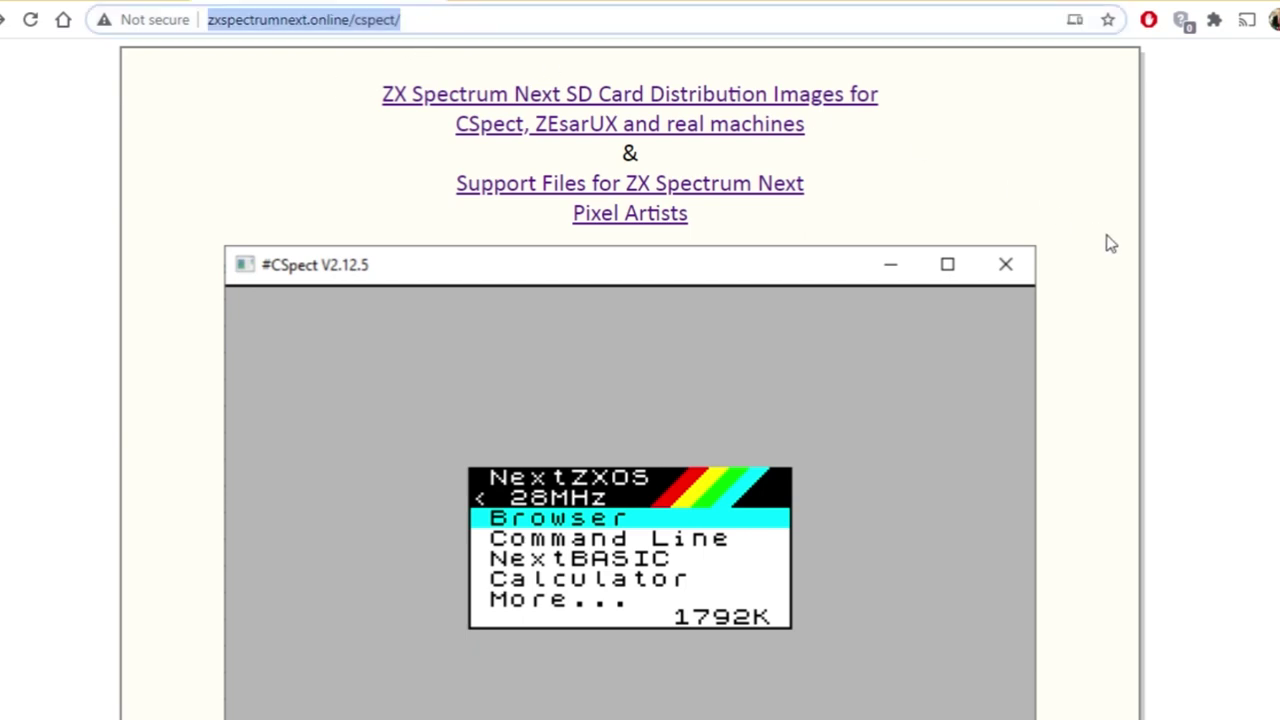
scroll(1110, 243, down, 6)
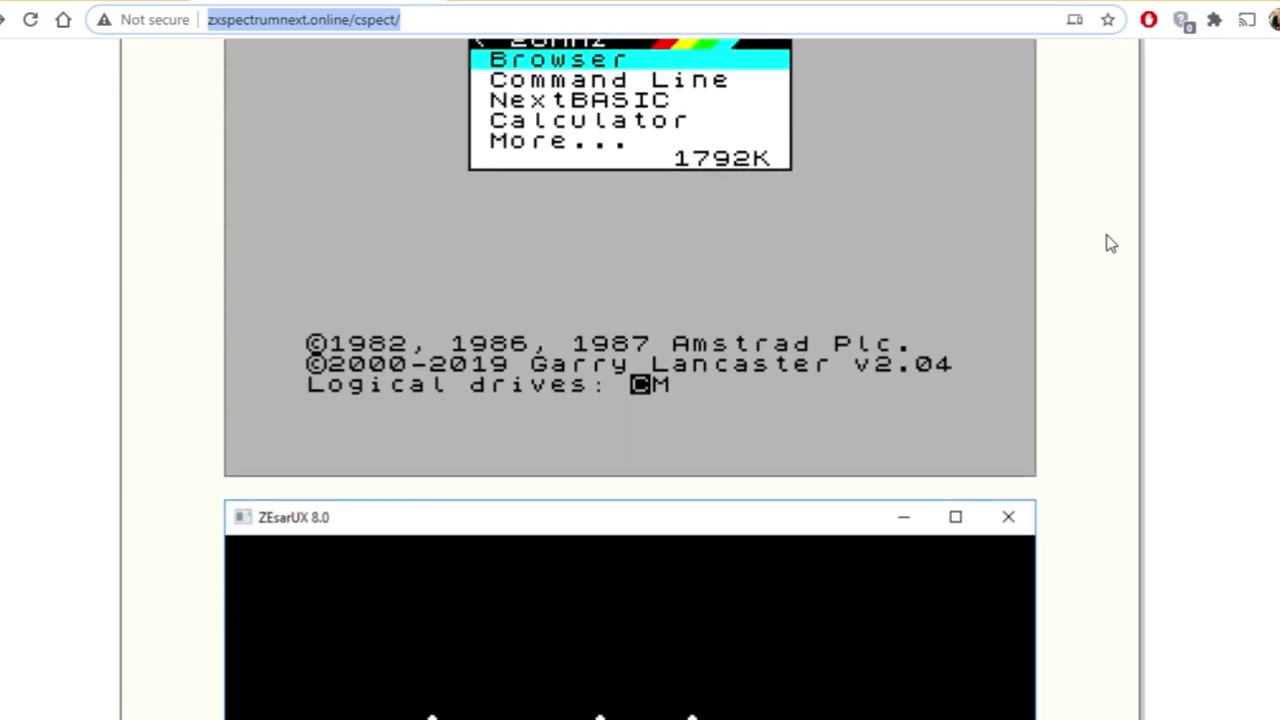
scroll(1110, 243, down, 10)
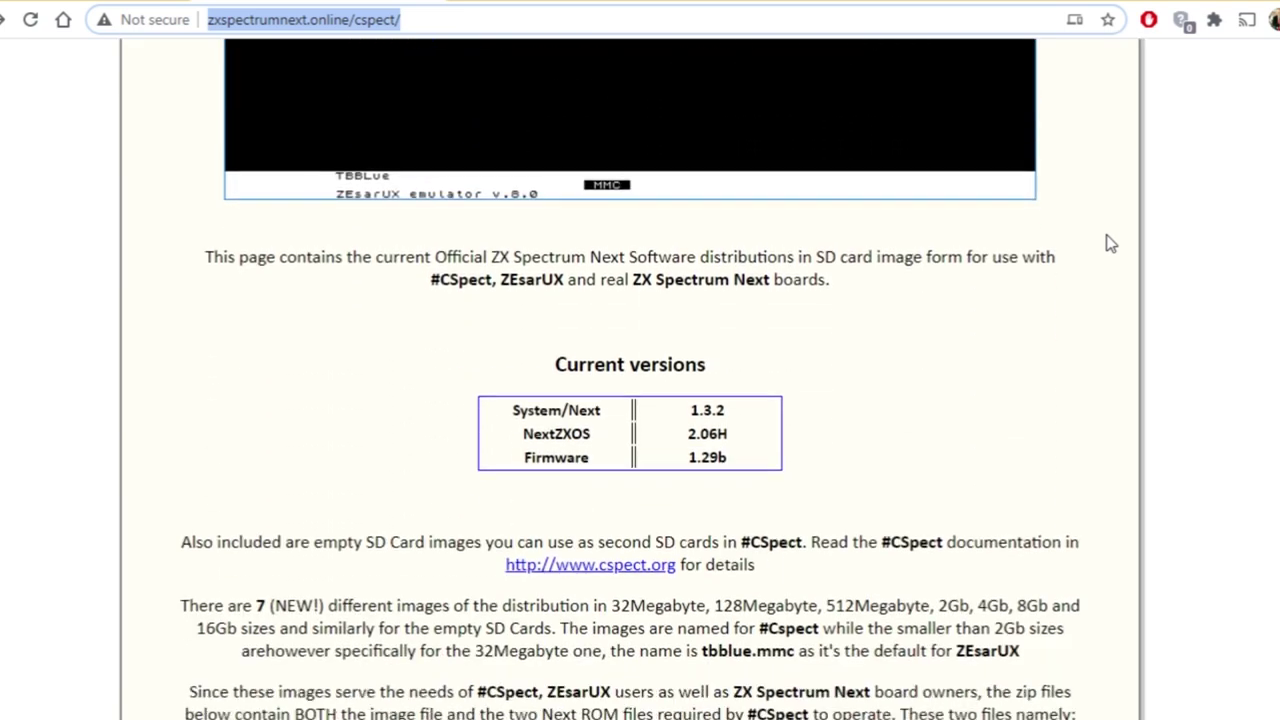
scroll(1110, 243, down, 5)
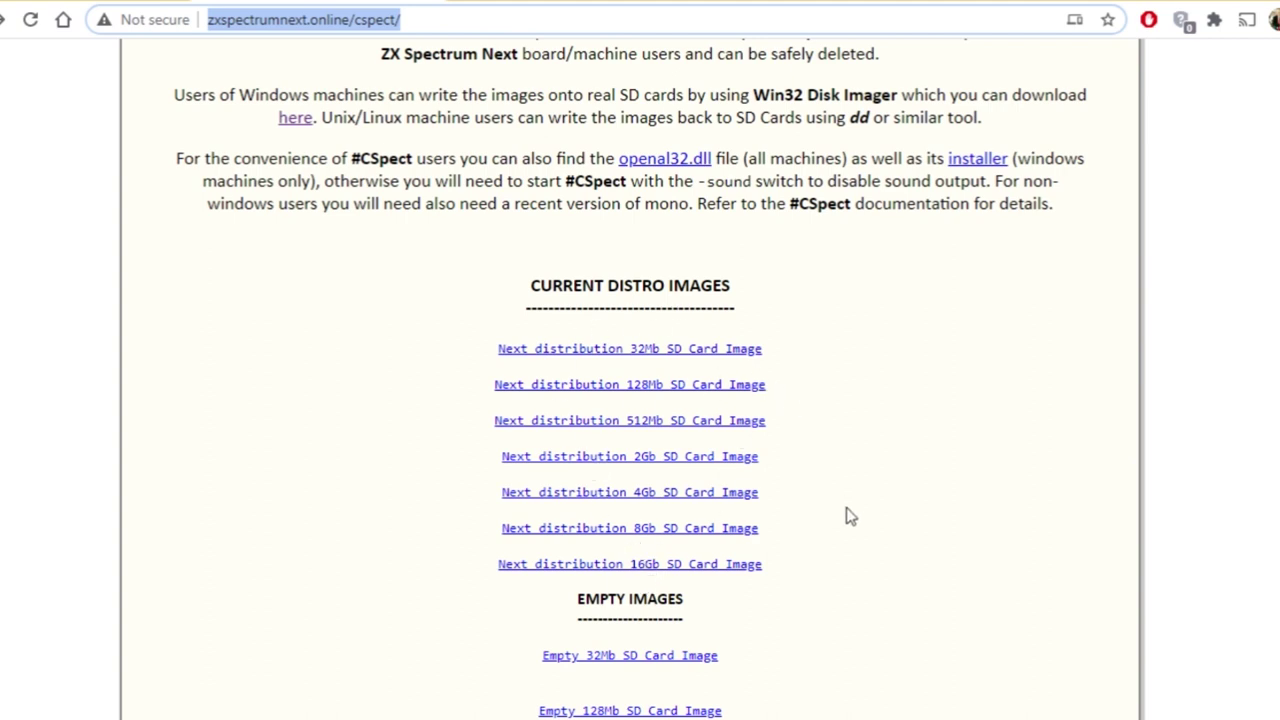
Open tbbluemmc-32mb.zip in Emulate Next and select the tbblue.mmc image inside it.
mouse_move(549, 719)
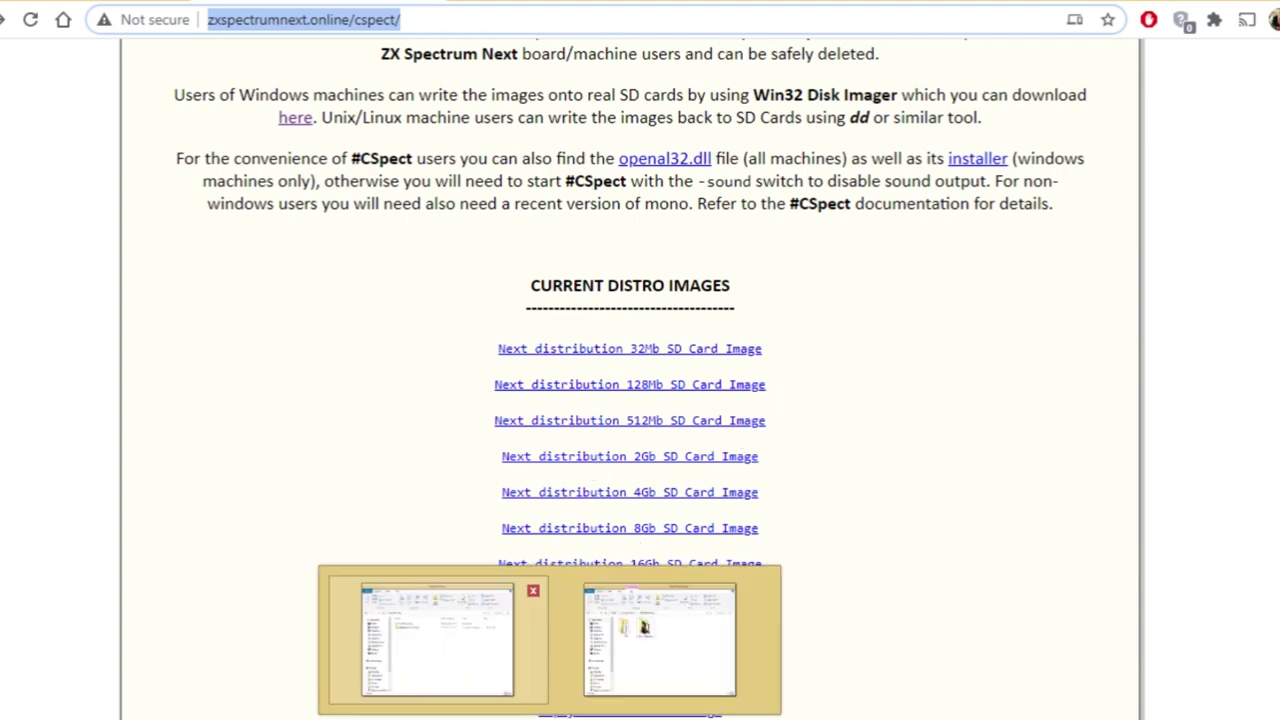
click(437, 640)
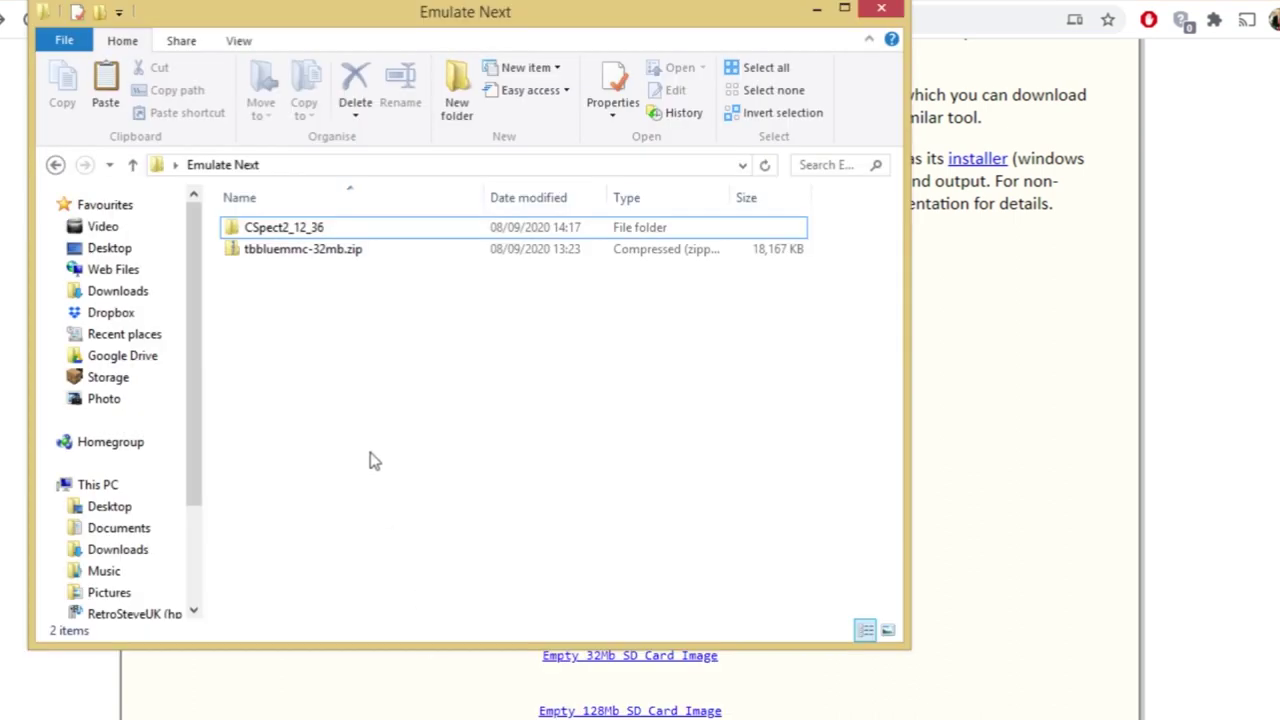
double_click(285, 252)
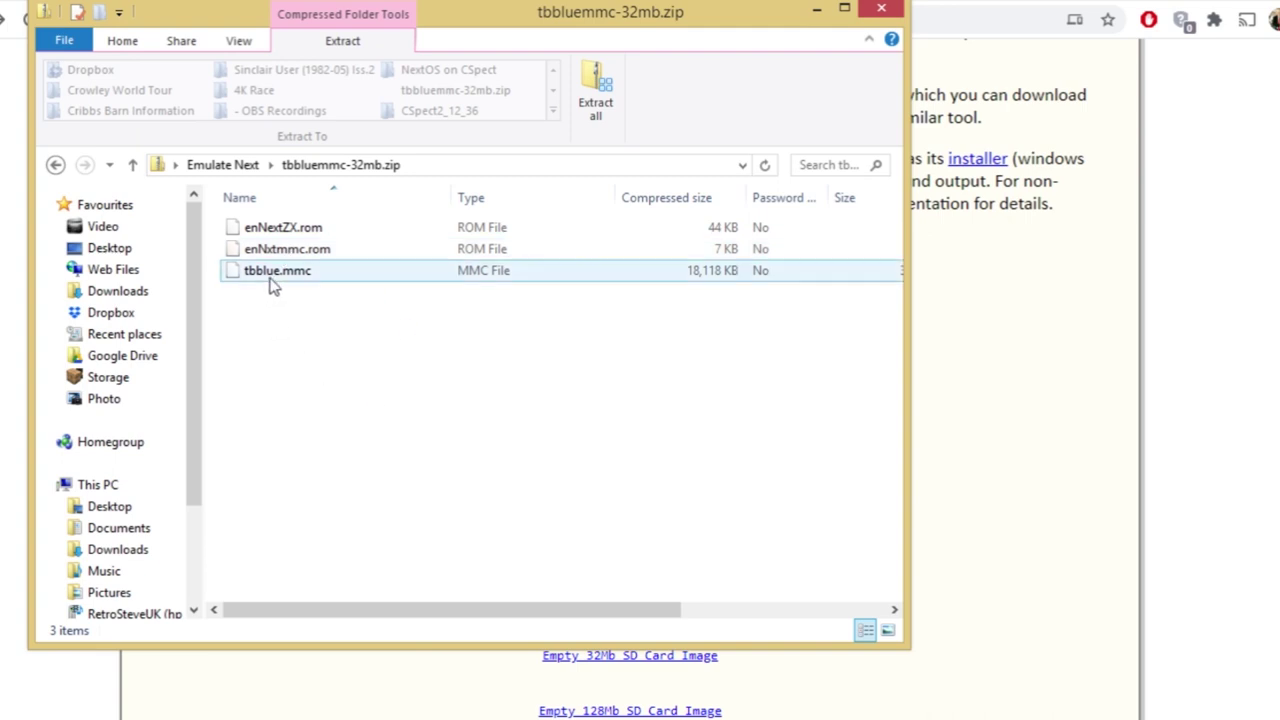
click(277, 276)
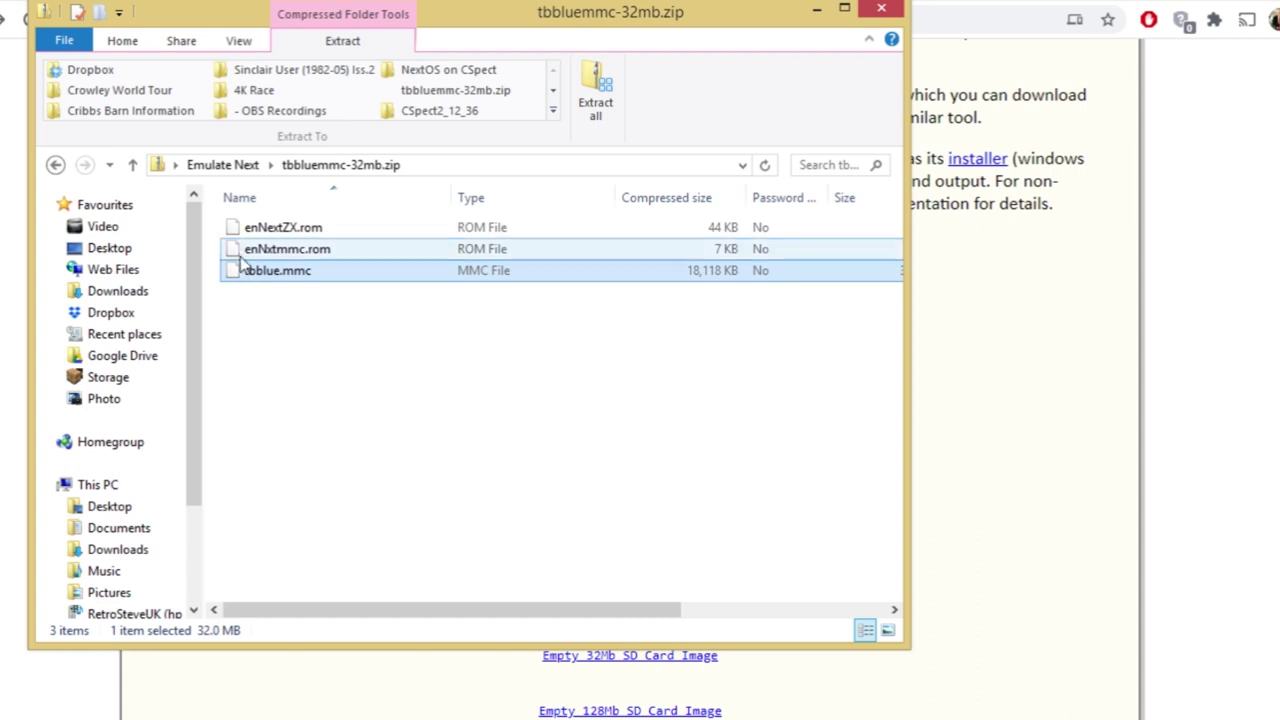
Go back to Emulate Next, open CSpect2_12_36, and select its tbblue.mmc image.
click(215, 168)
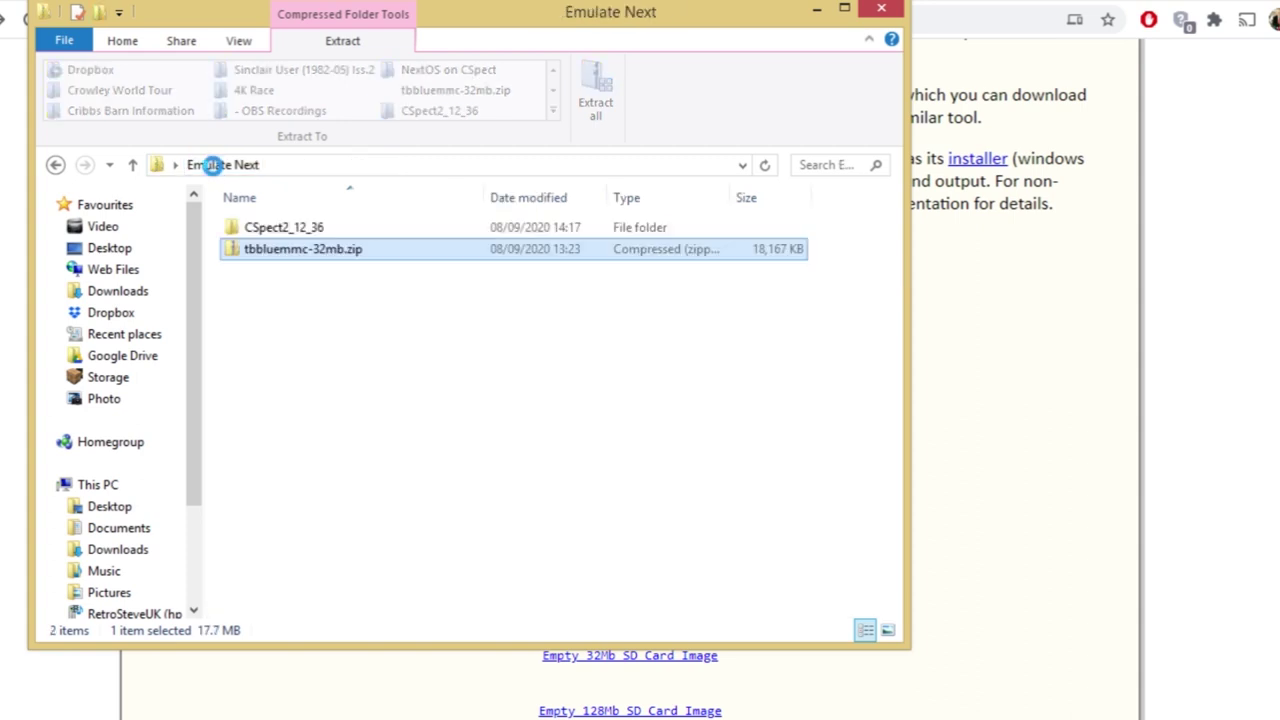
double_click(307, 234)
scroll(490, 372, down, 5)
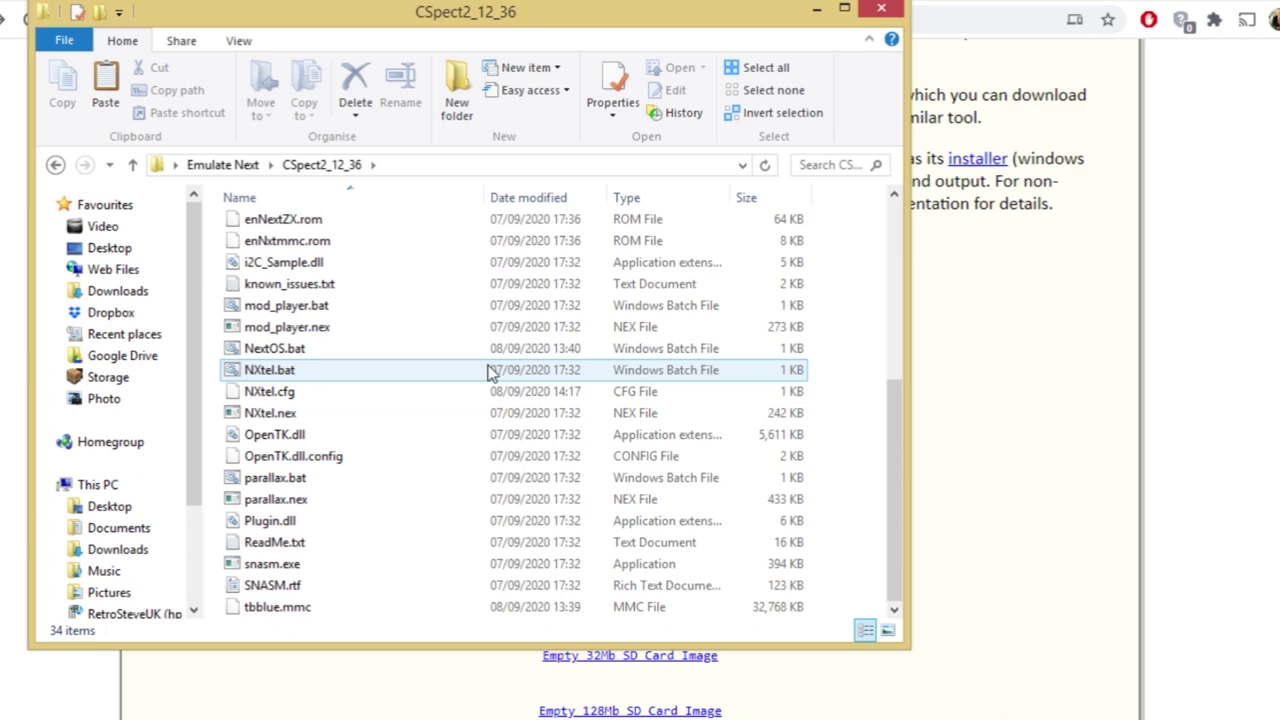
click(358, 610)
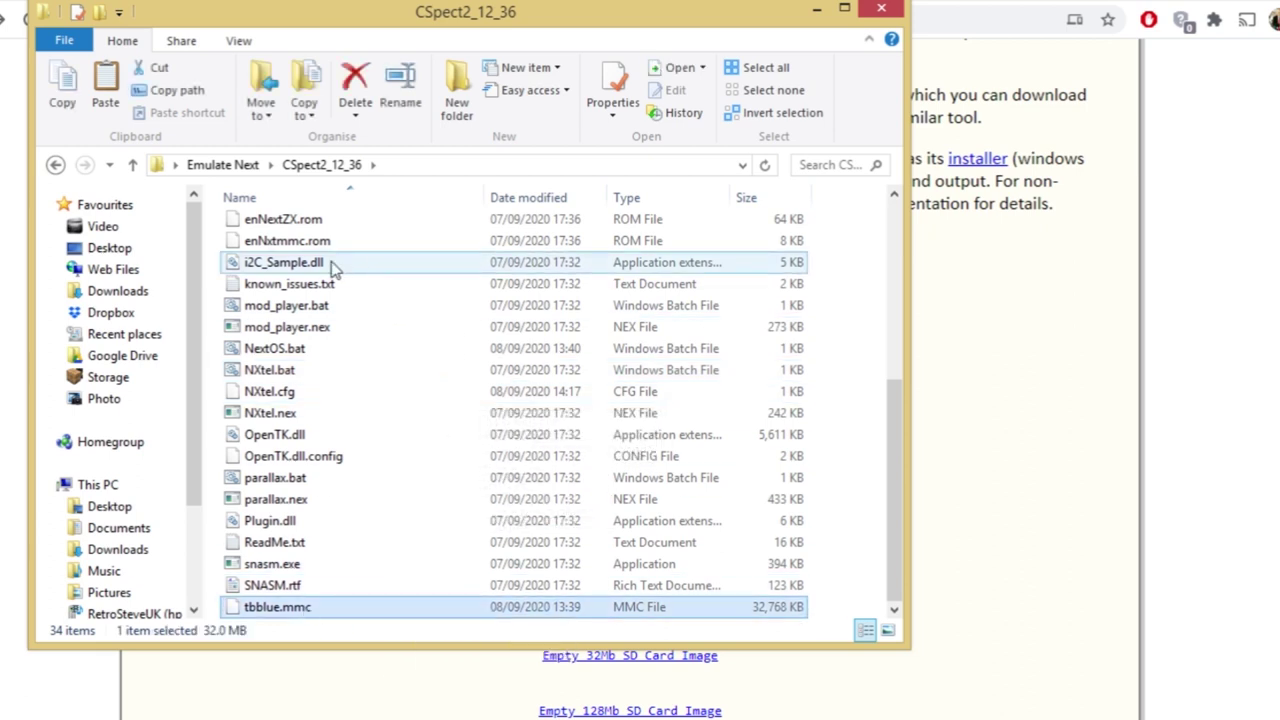
click(222, 166)
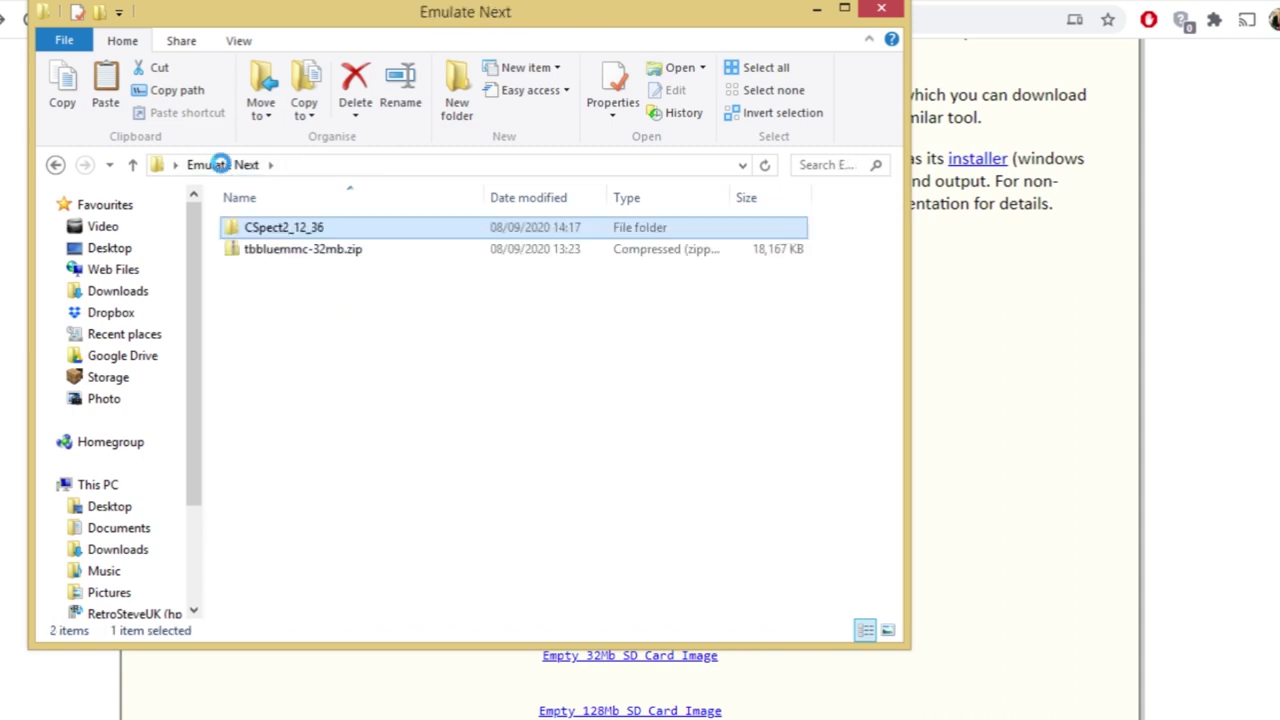
click(296, 251)
double_click(296, 251)
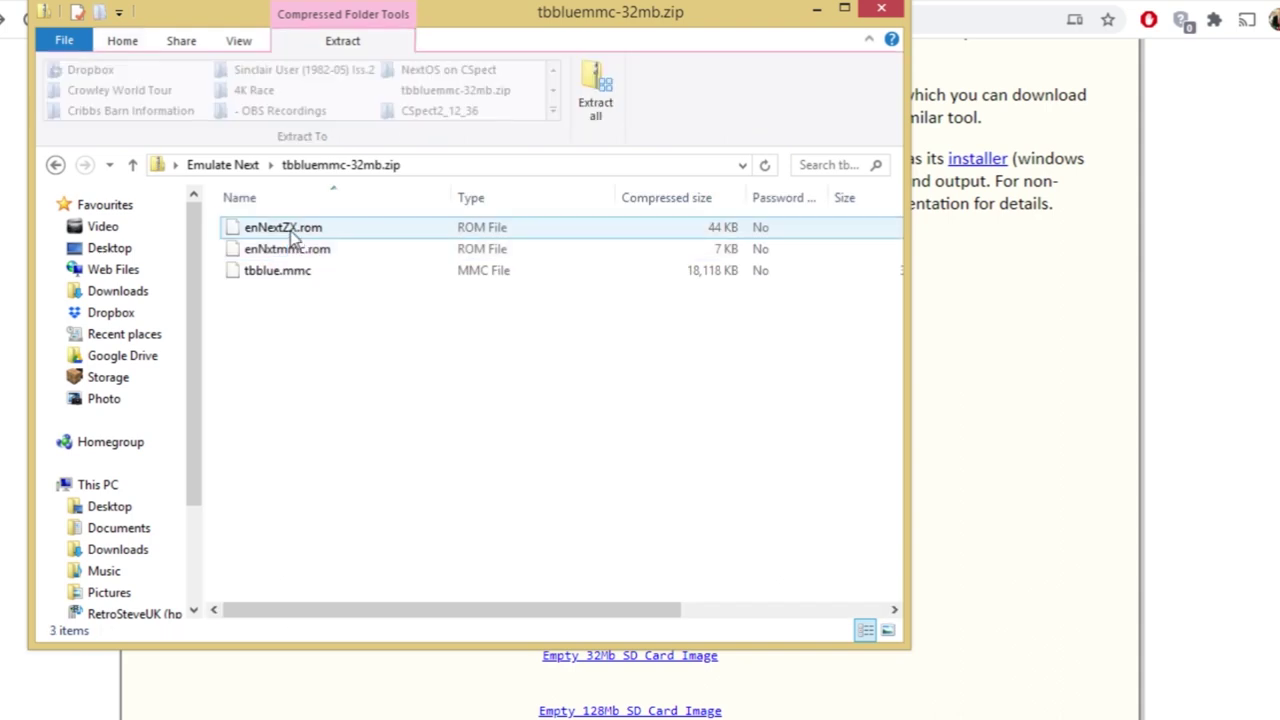
click(292, 229)
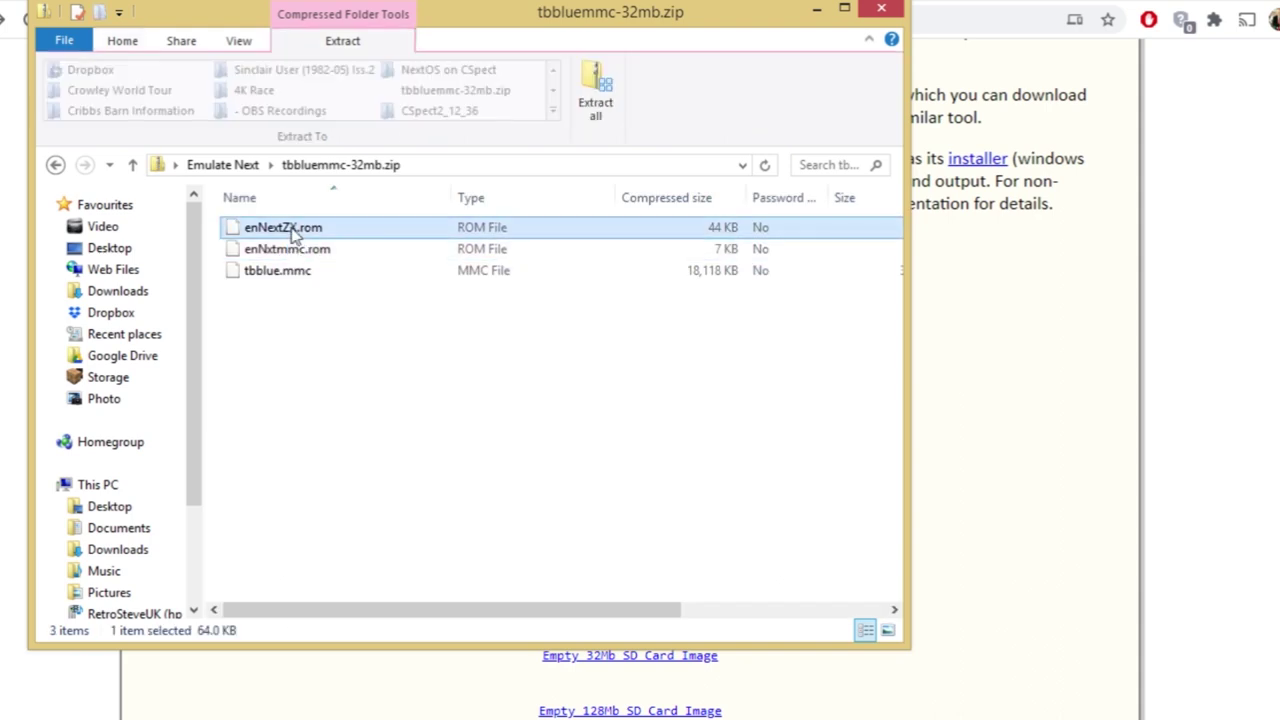
shift+click(300, 250)
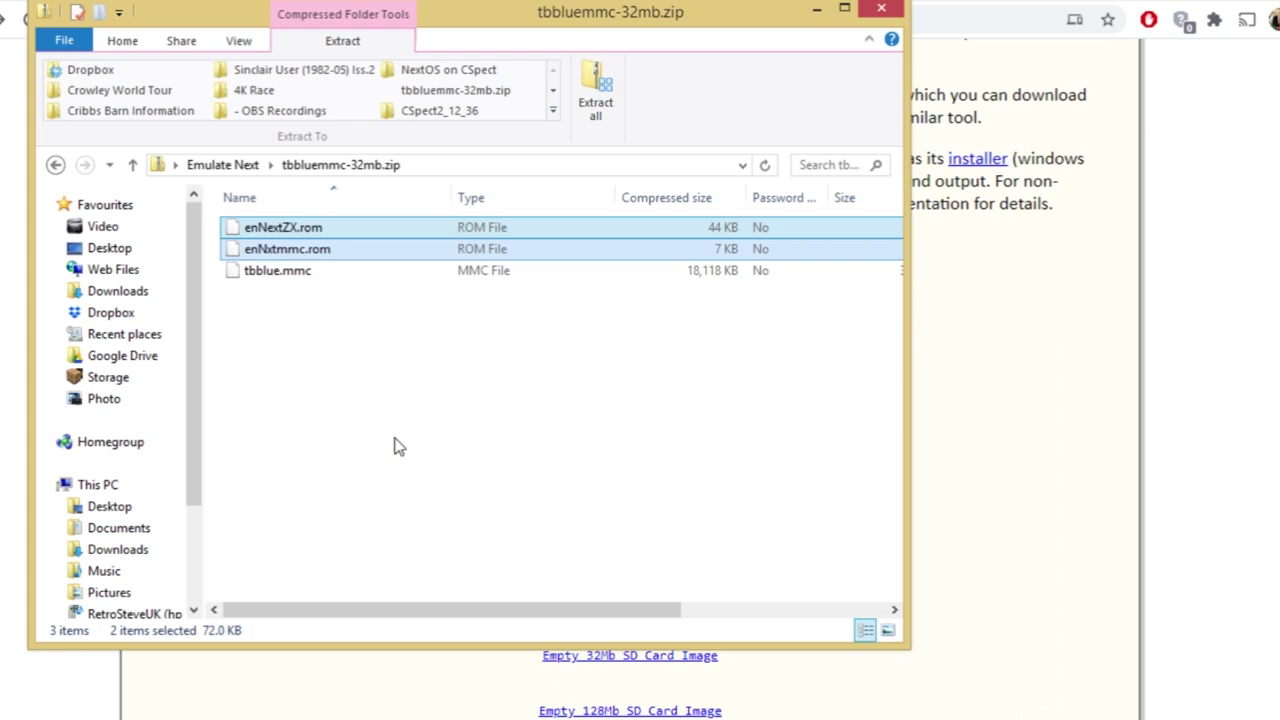
click(133, 167)
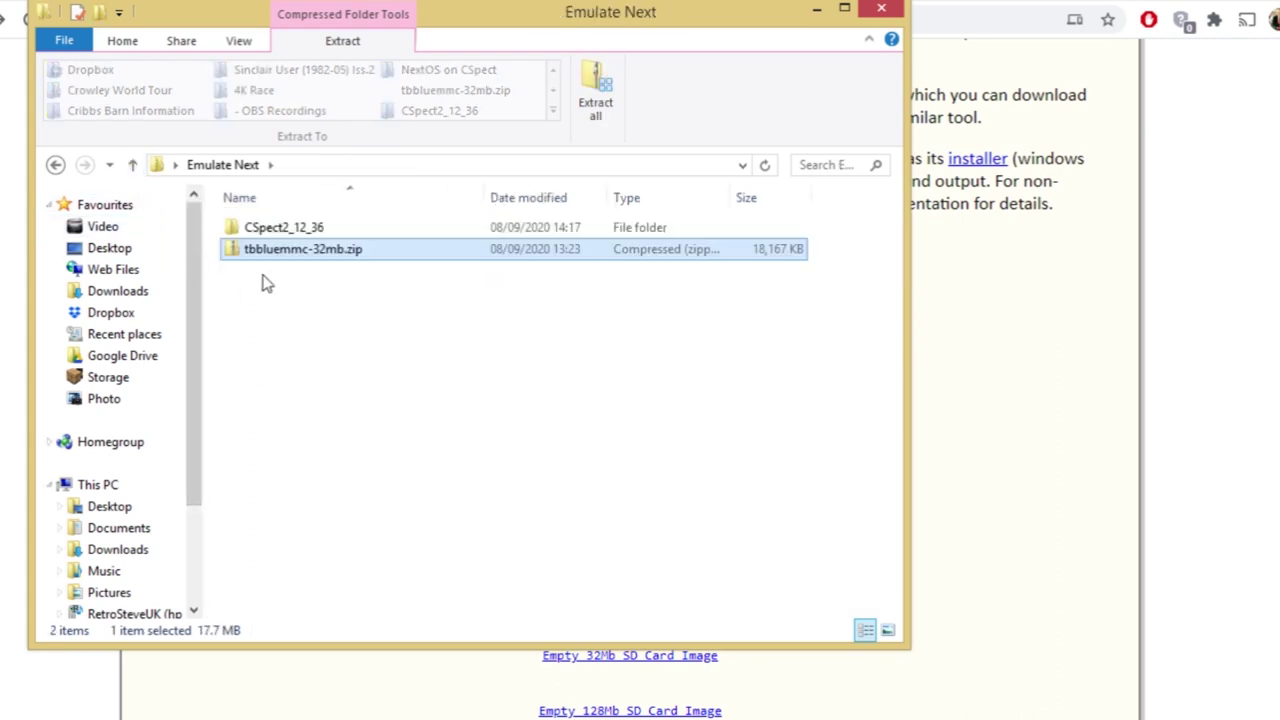
double_click(287, 234)
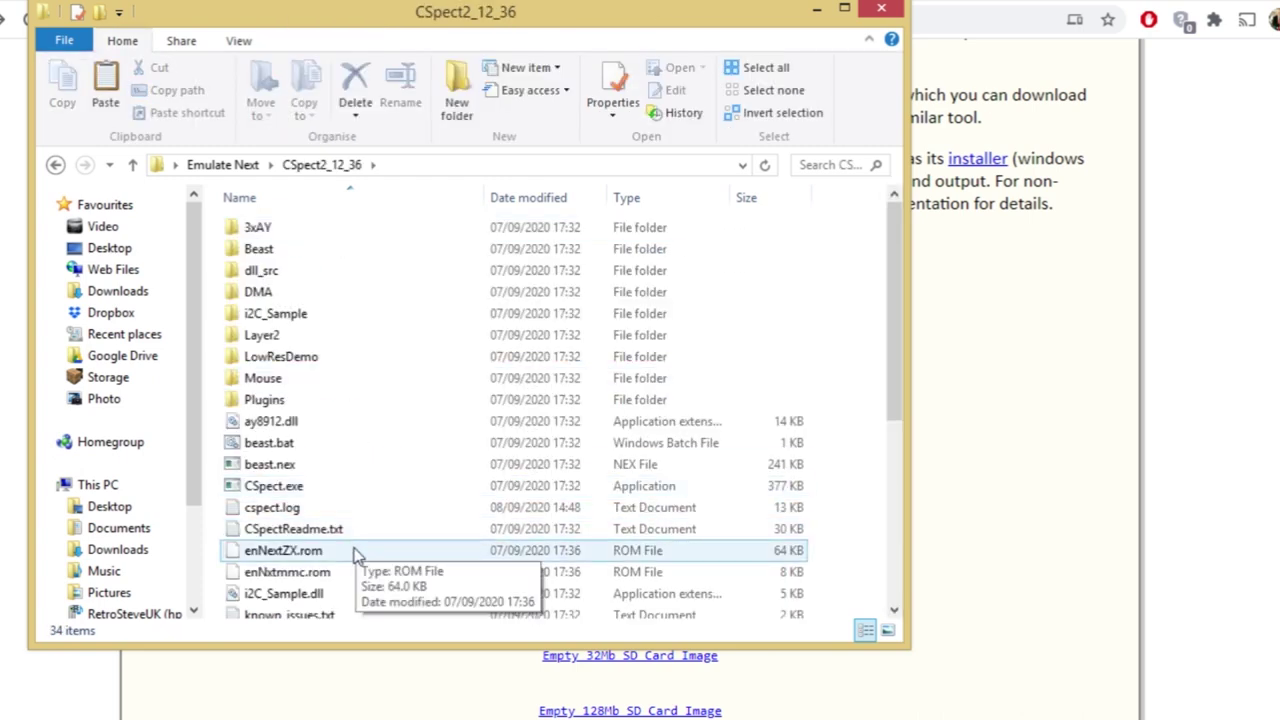
click(300, 551)
shift+click(350, 574)
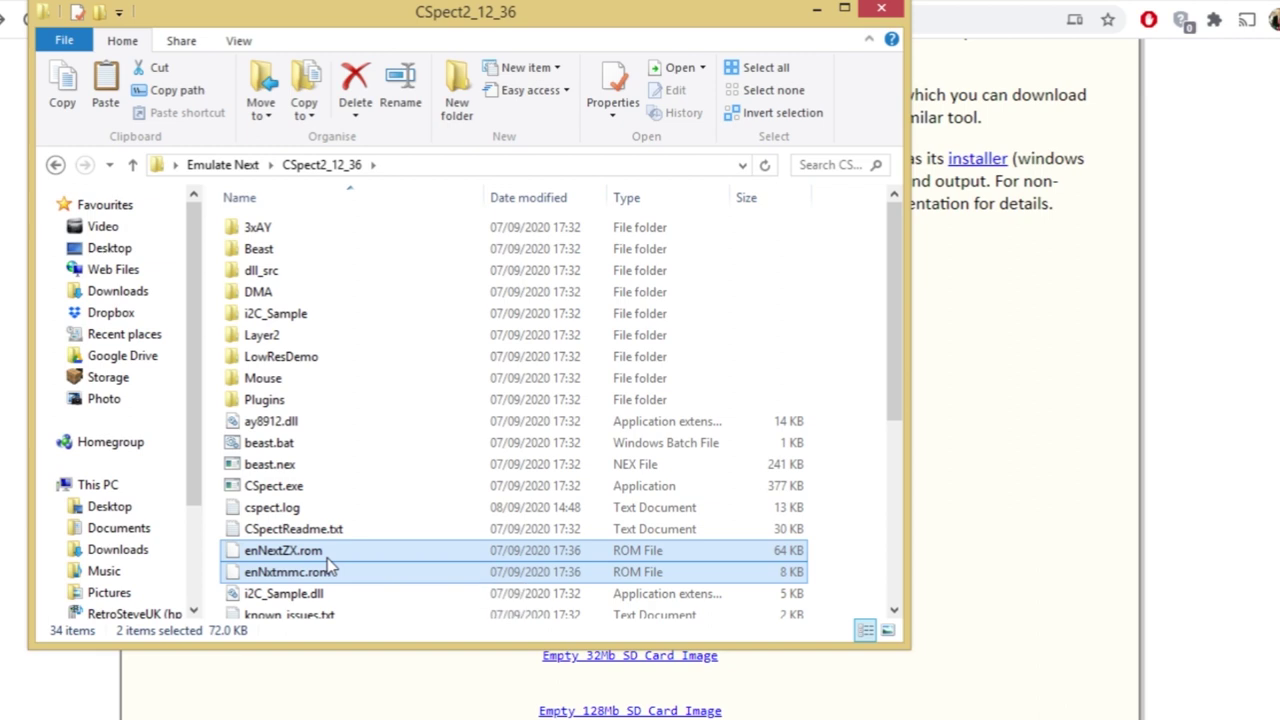
scroll(380, 470, down, 3)
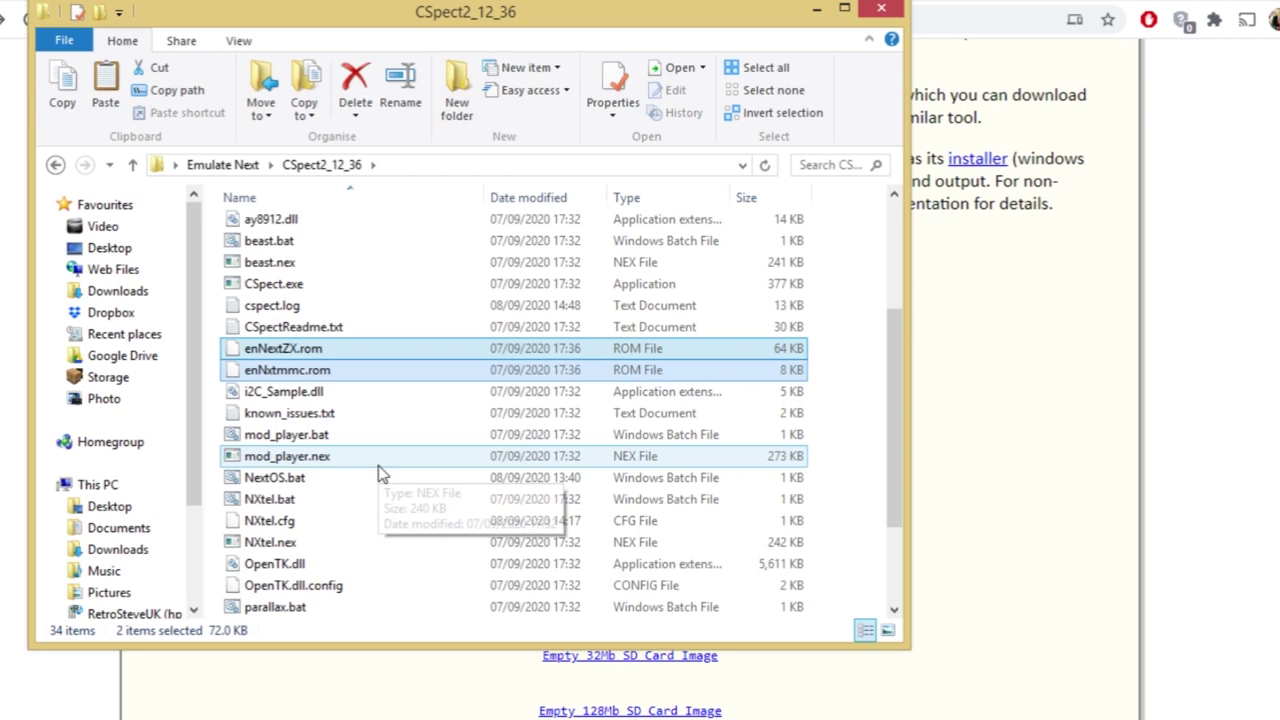
scroll(378, 473, down, 1)
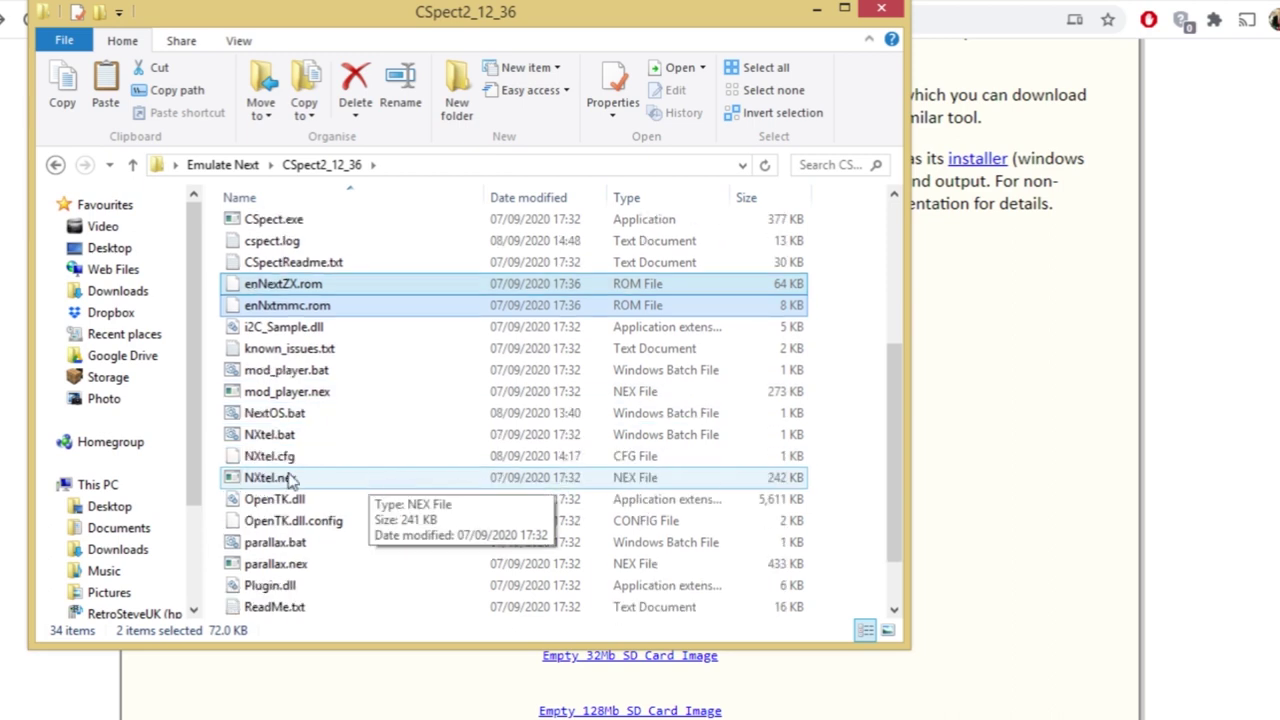
click(310, 418)
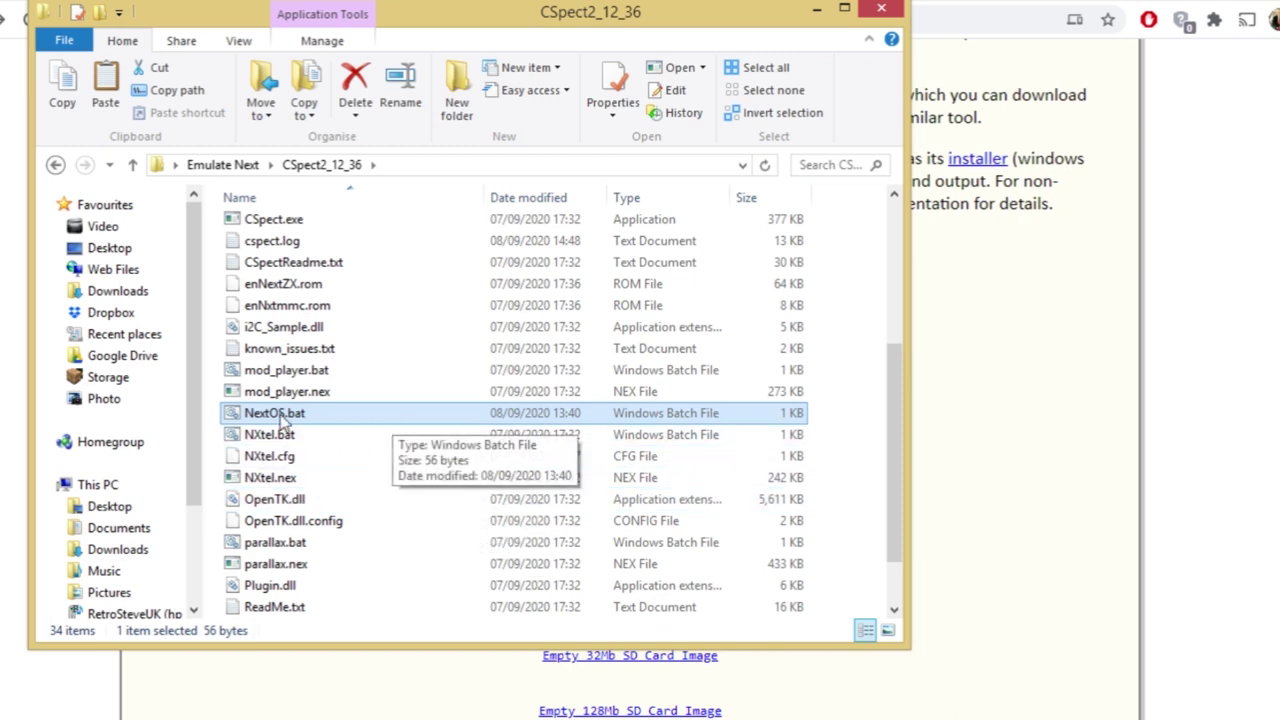
Edit NextOS.bat in Notepad and highlight its cspect.exe command line and the TBBlue.mmc name.
right_click(284, 420)
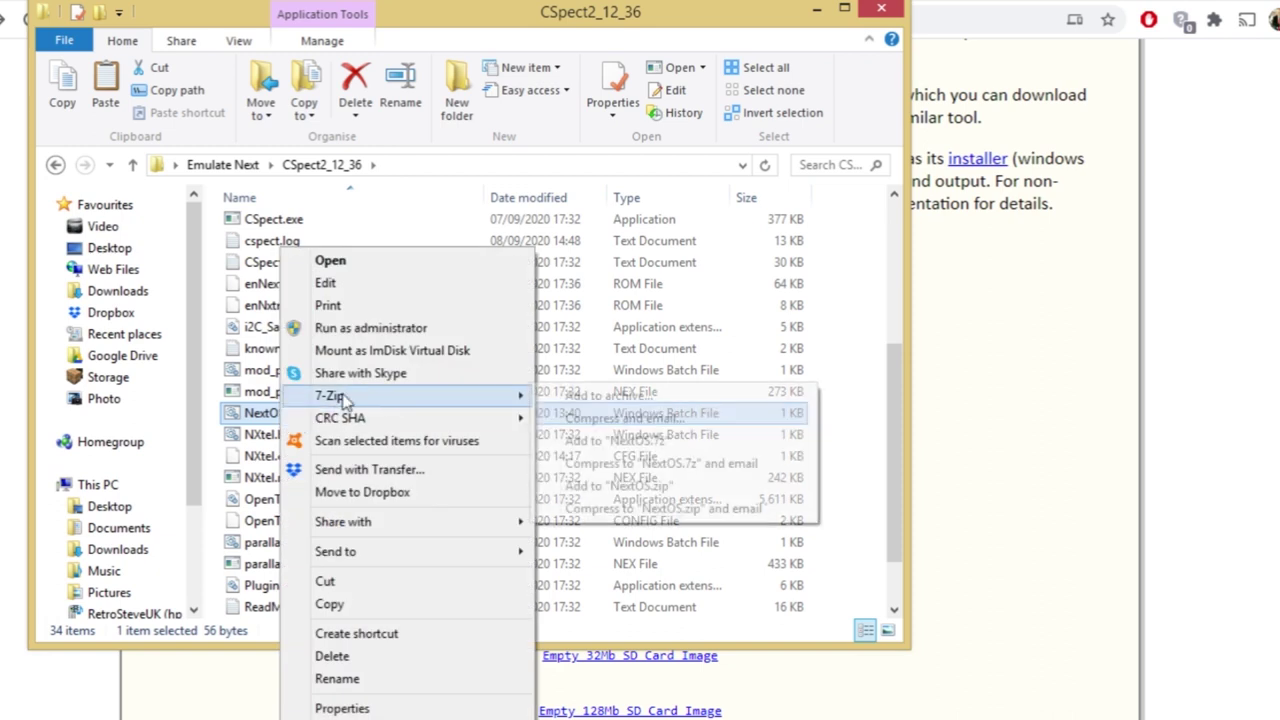
click(352, 288)
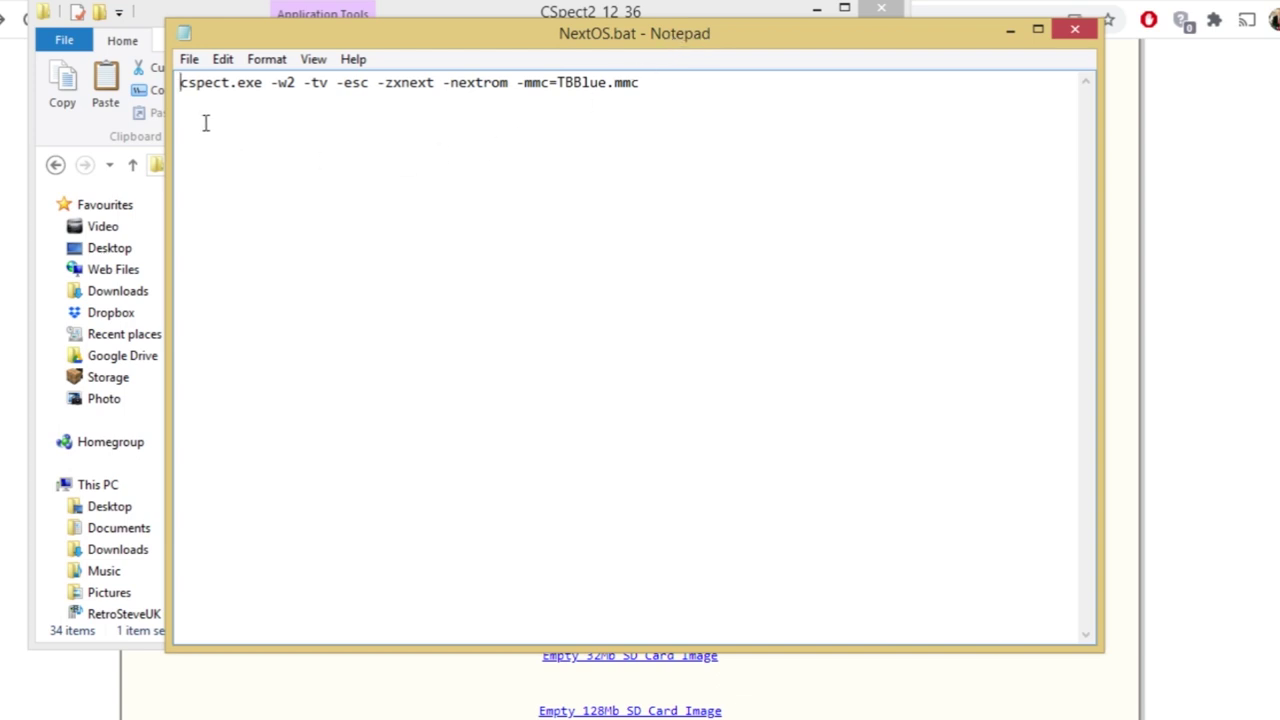
drag(181, 85, 674, 91)
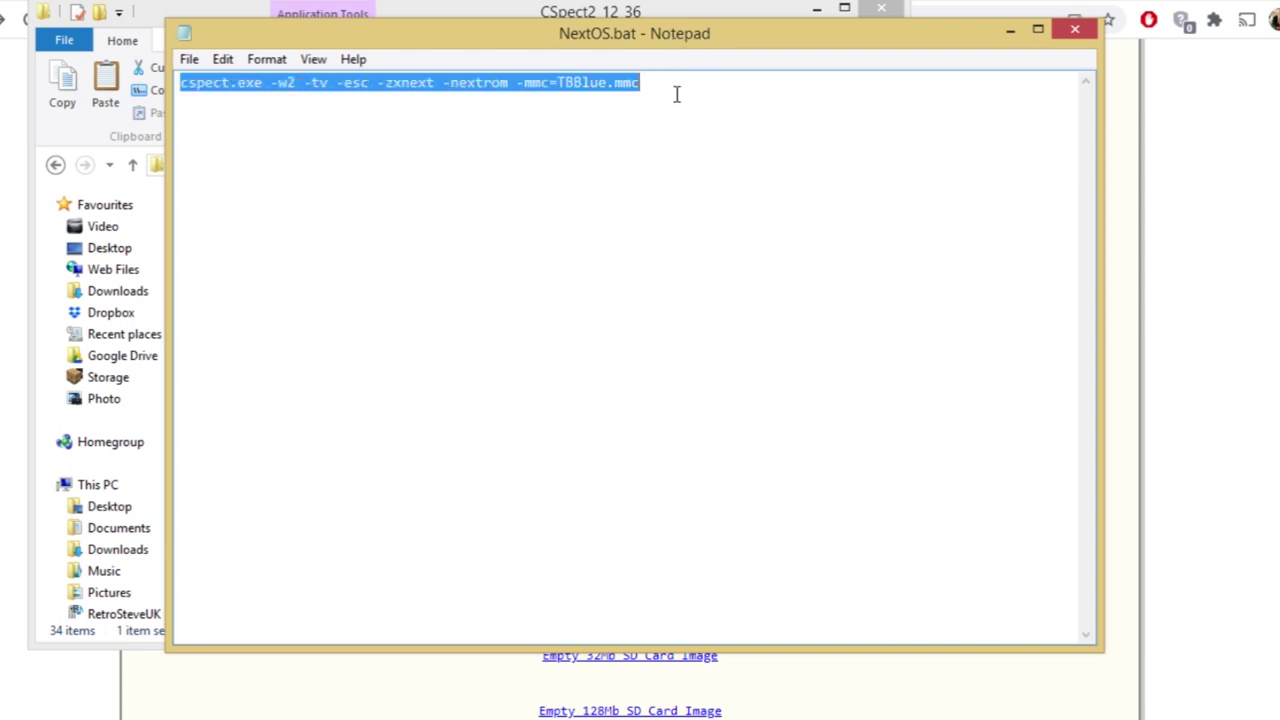
click(411, 175)
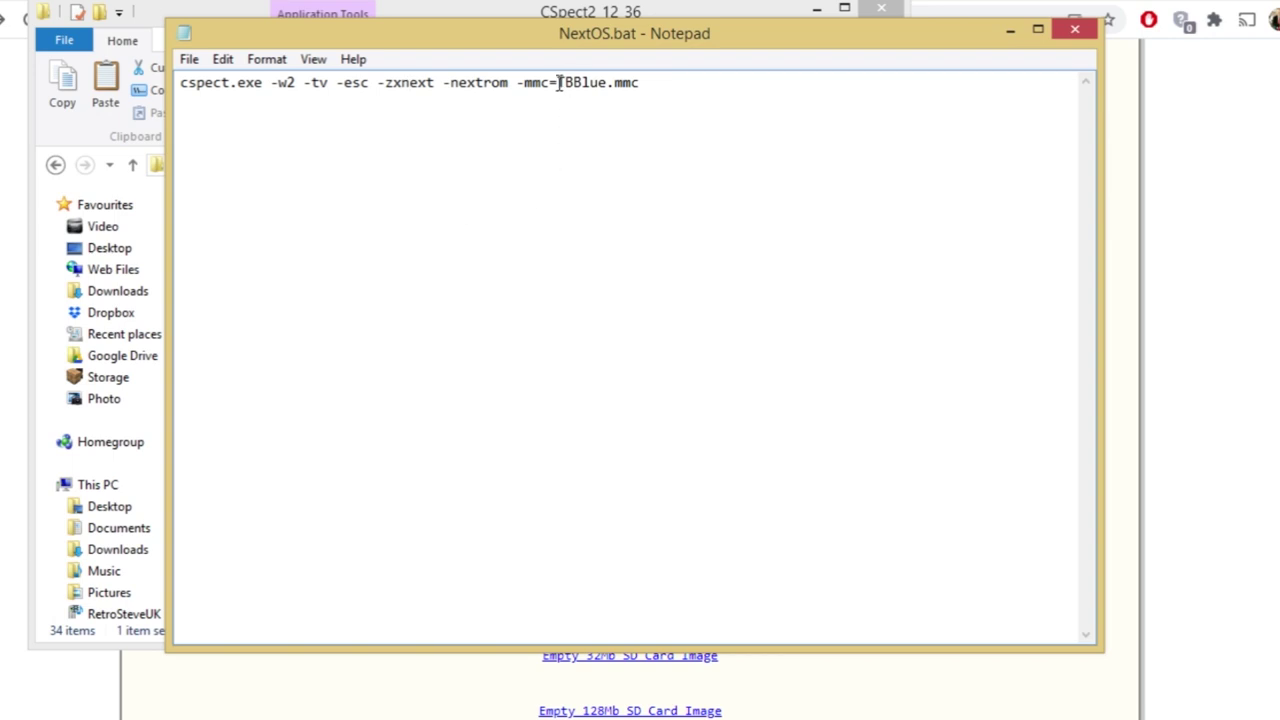
drag(558, 82, 640, 83)
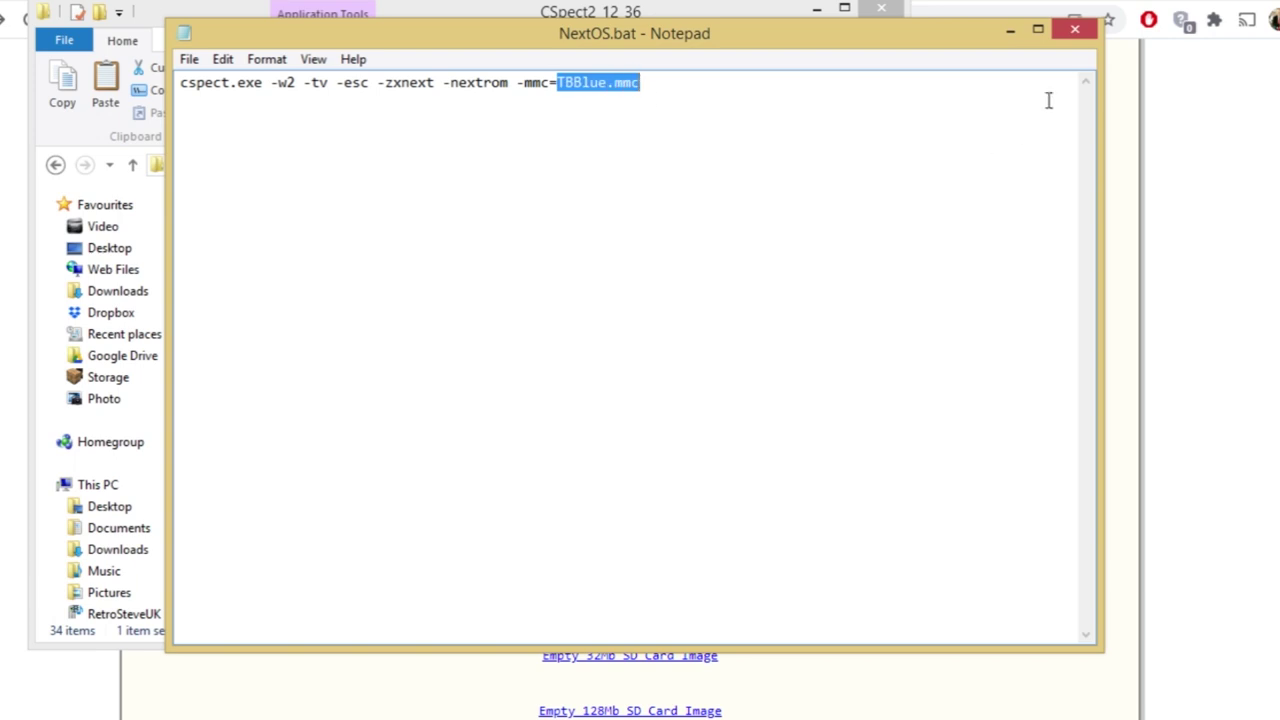
Close Notepad, select tbblue.mmc in CSpect2_12_36, and switch to the ImDisk Toolkit page.
click(1077, 30)
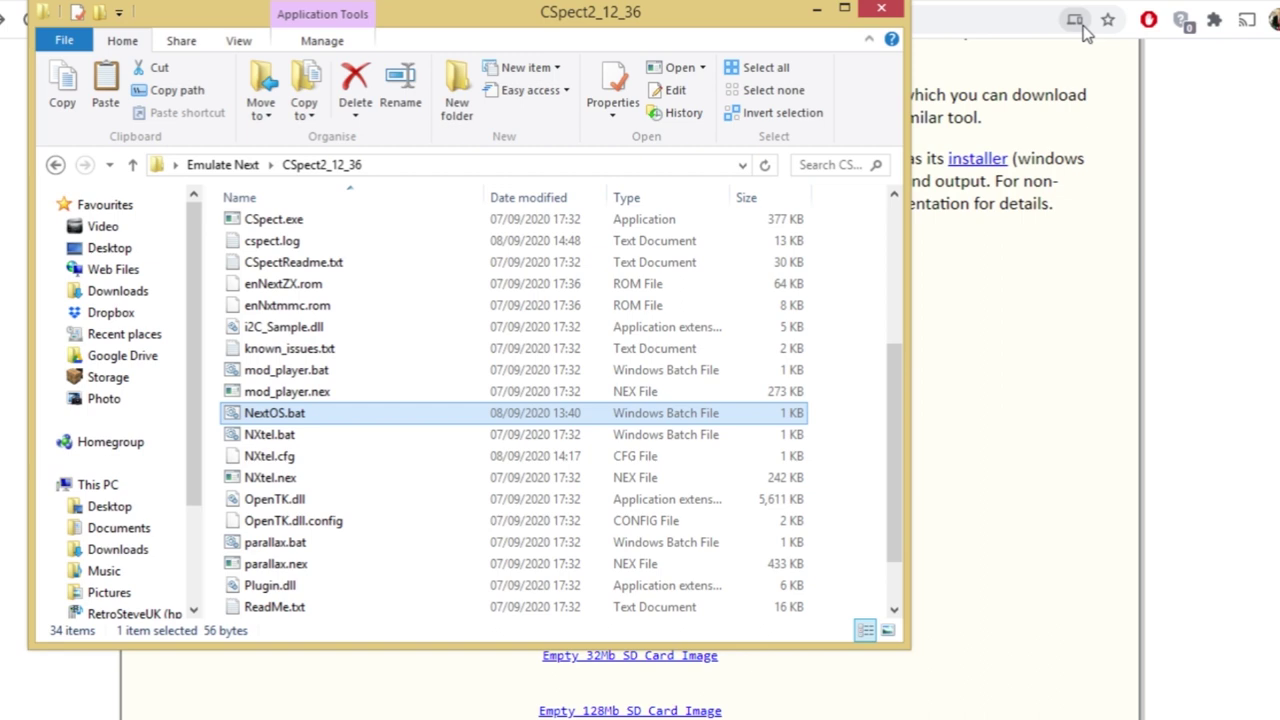
scroll(371, 523, down, 1)
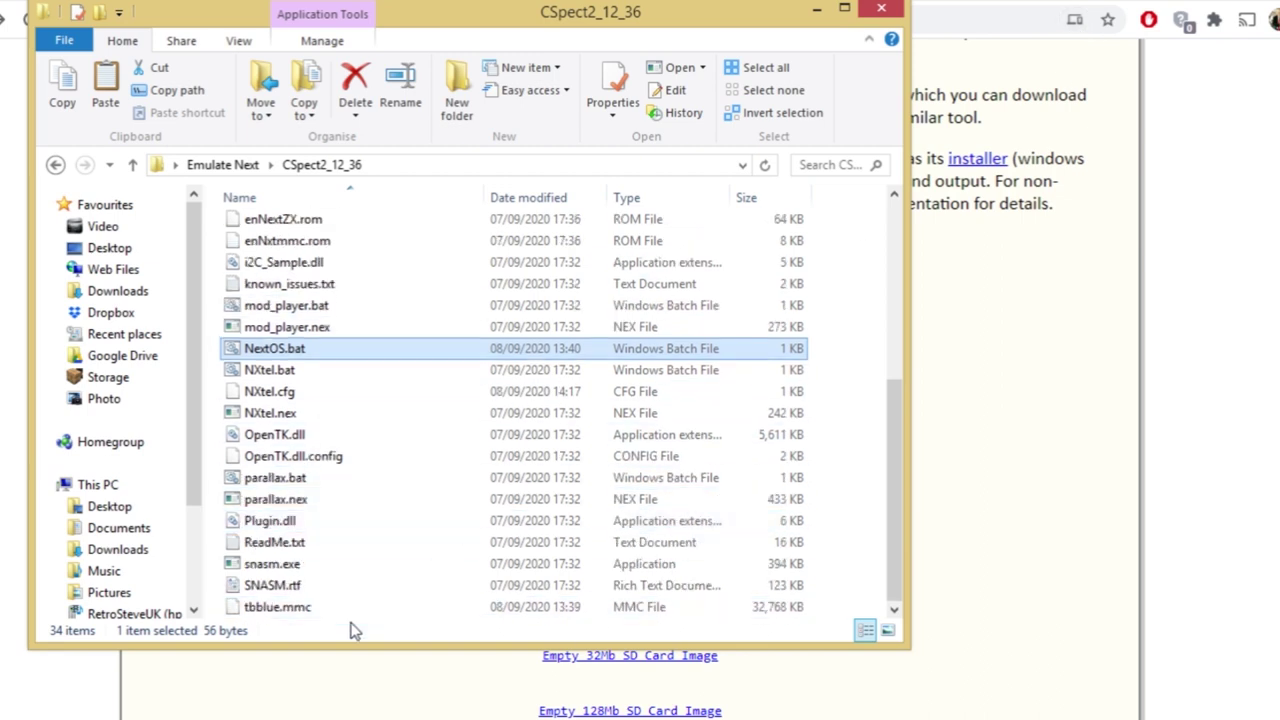
click(278, 607)
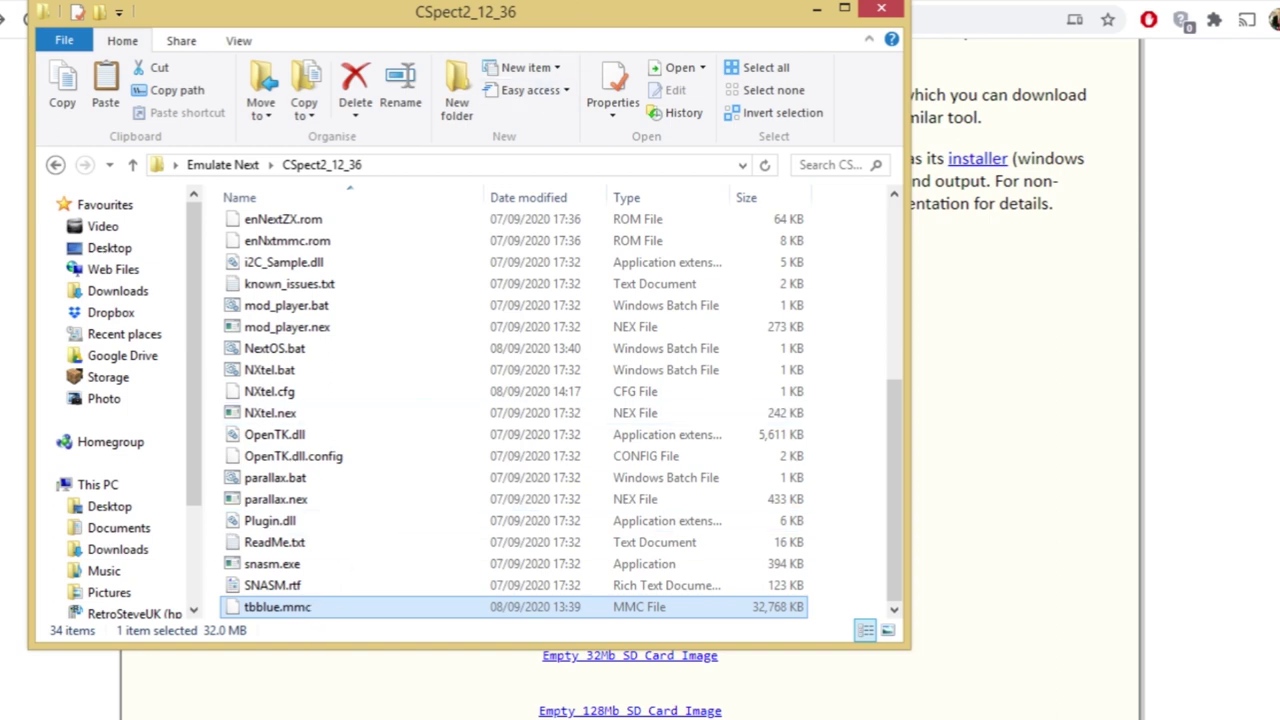
click(480, 0)
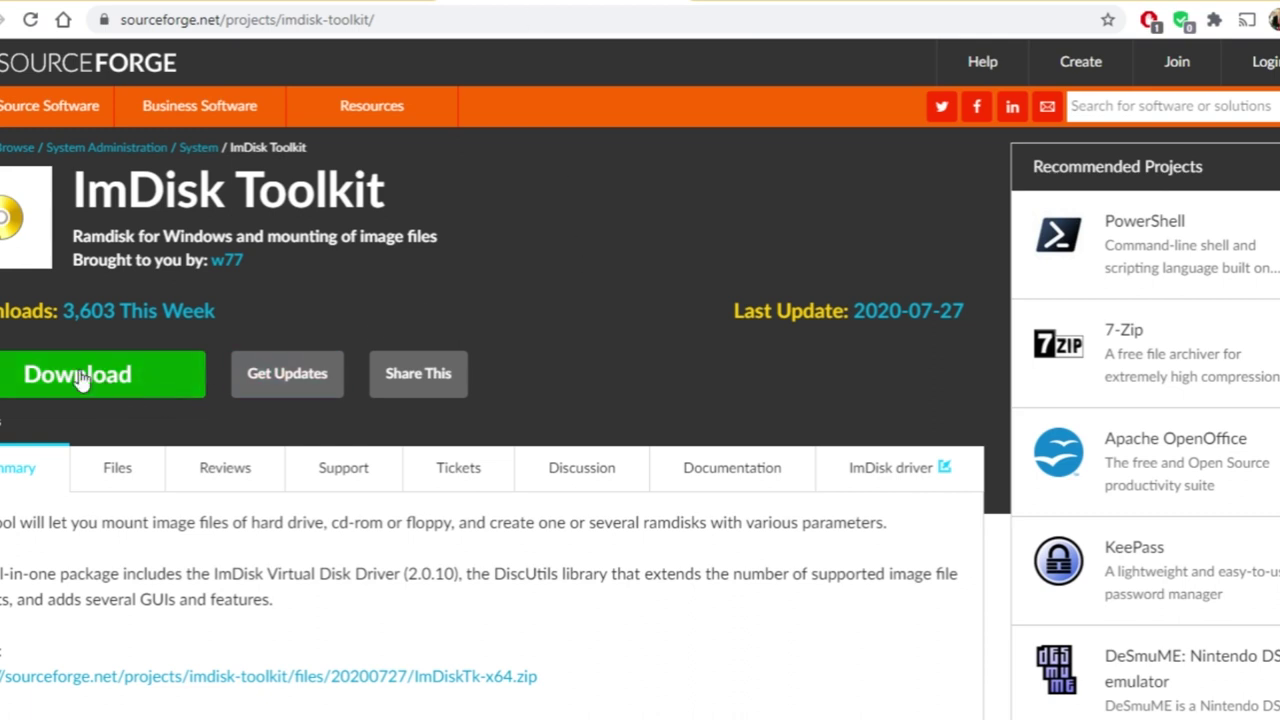
Select the ImDisk Toolkit page address, then switch back to the CSpect2_12_36 folder.
click(431, 26)
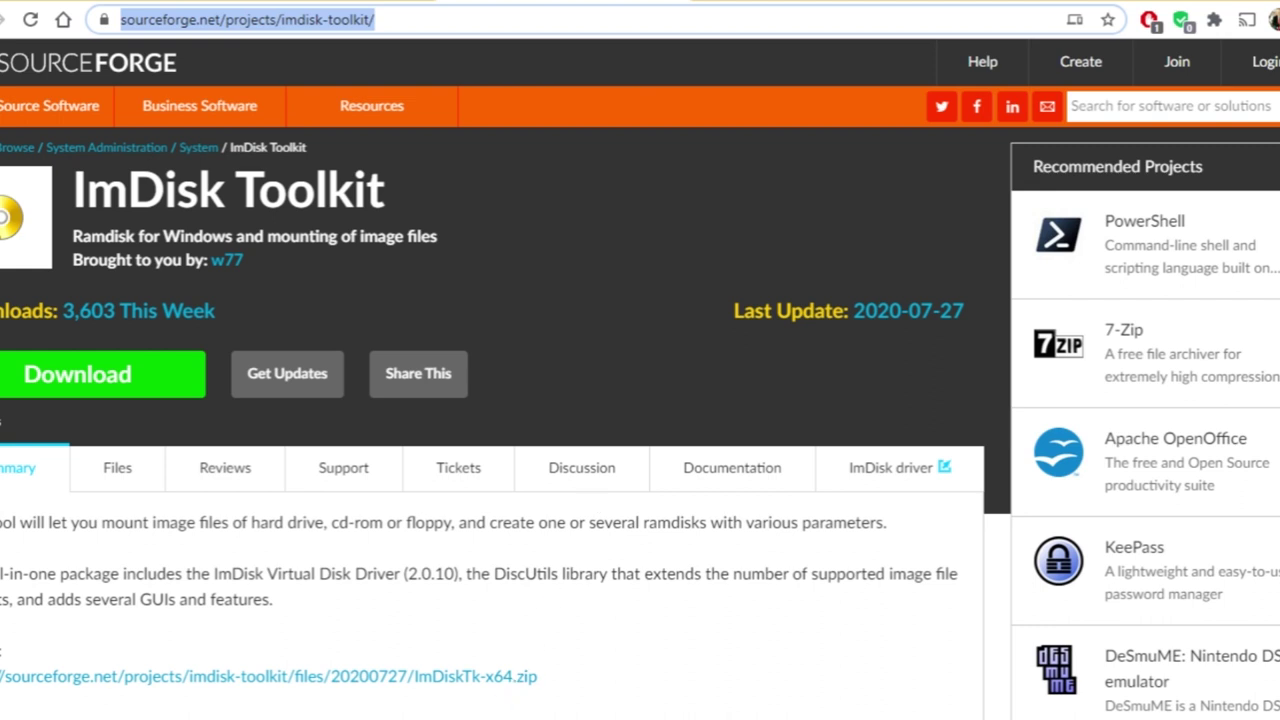
key(alt+Tab)
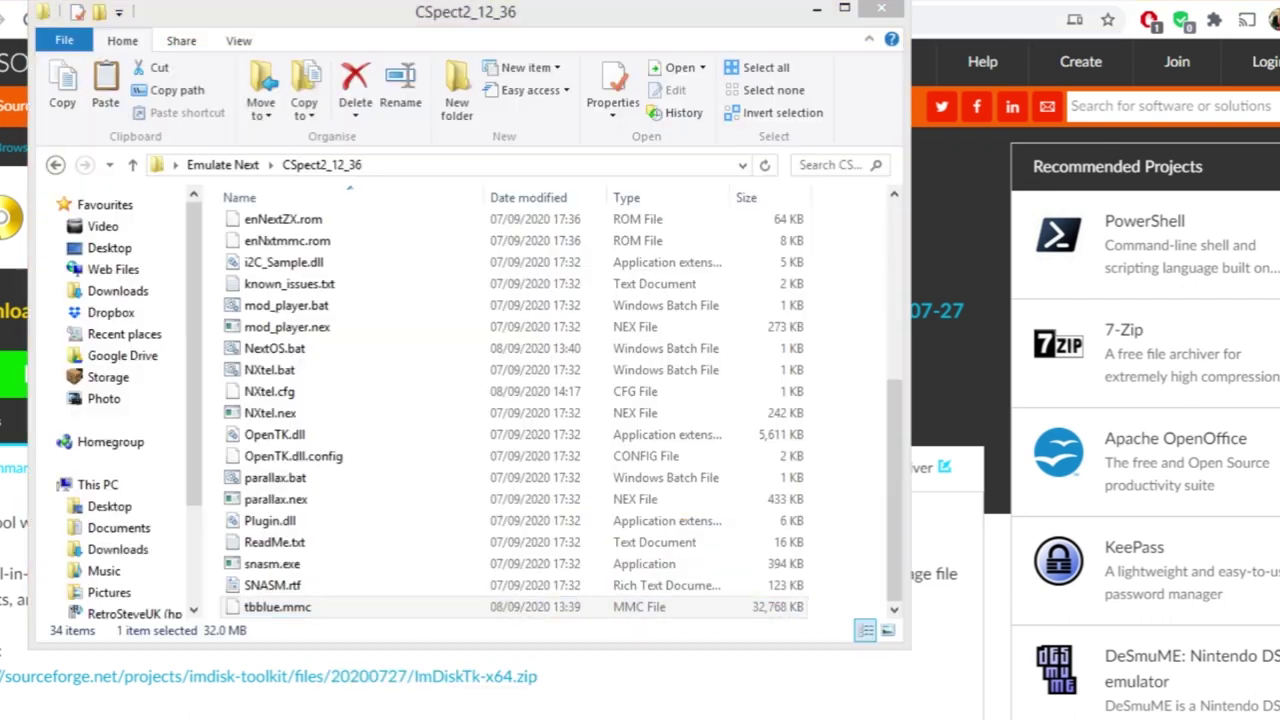
Mount tbblue.mmc's 31 MB FAT16 Partition 1 as an ImDisk virtual disk.
right_click(279, 611)
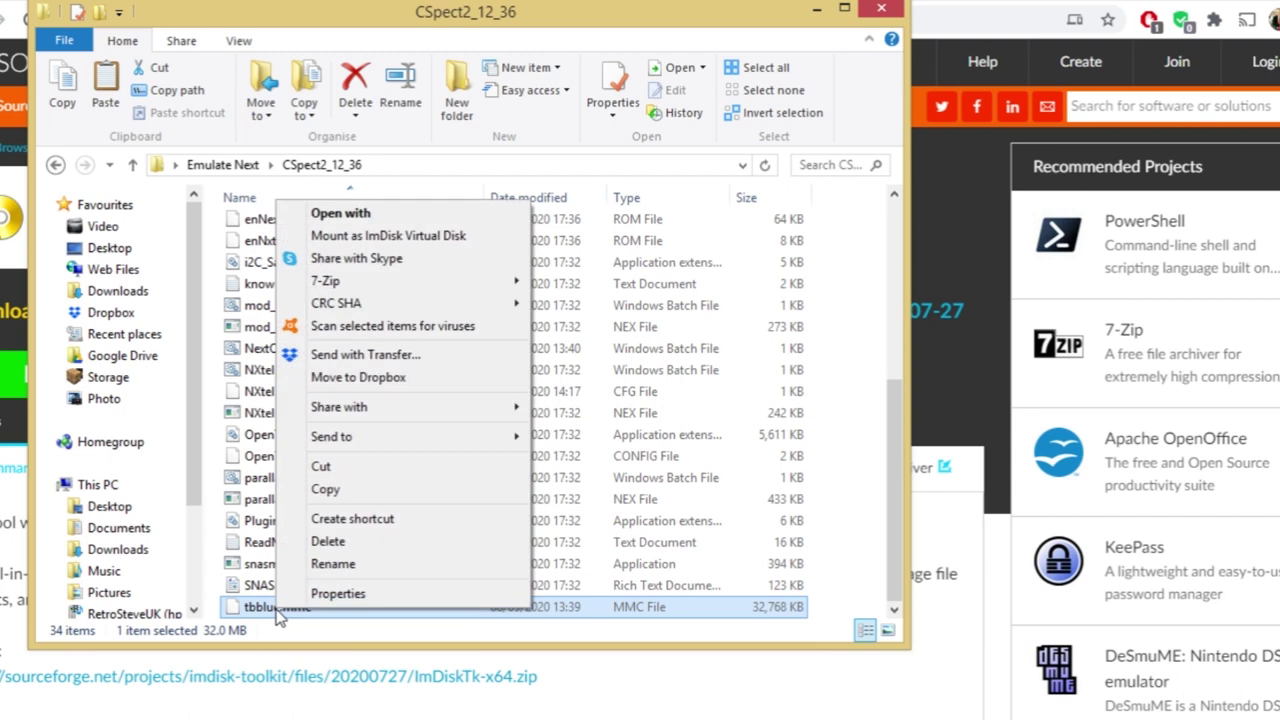
click(420, 237)
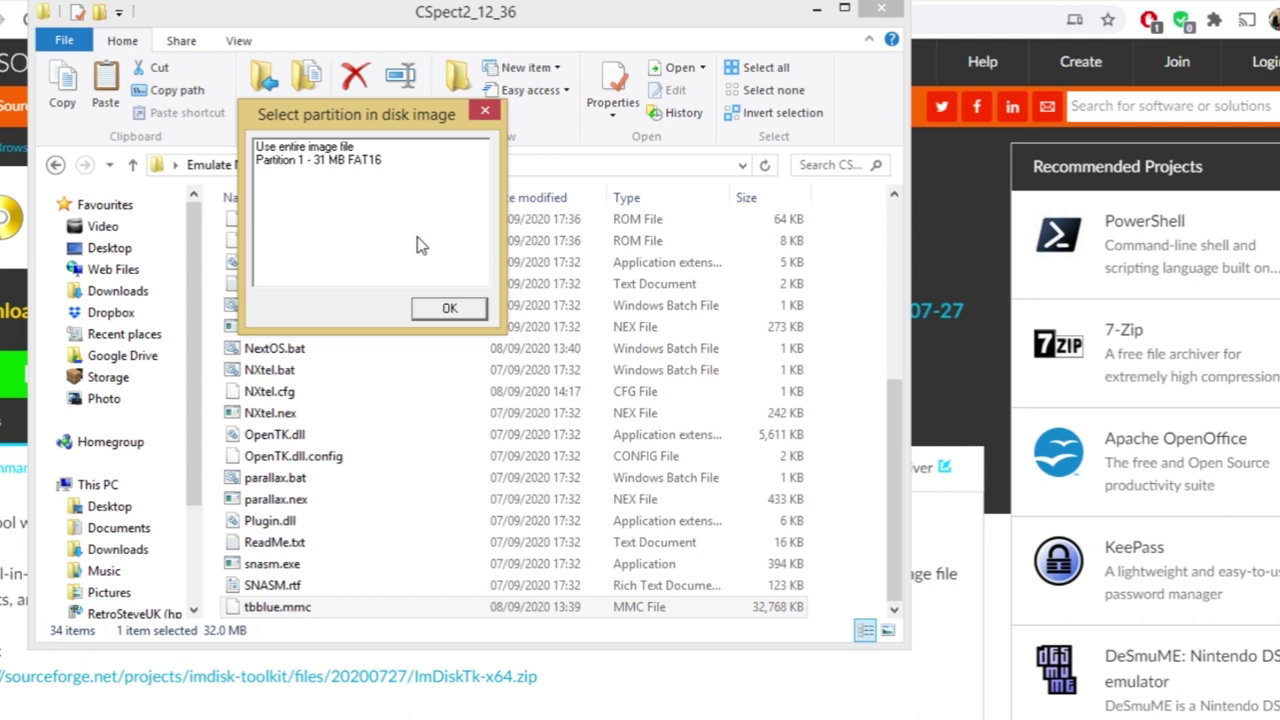
click(313, 161)
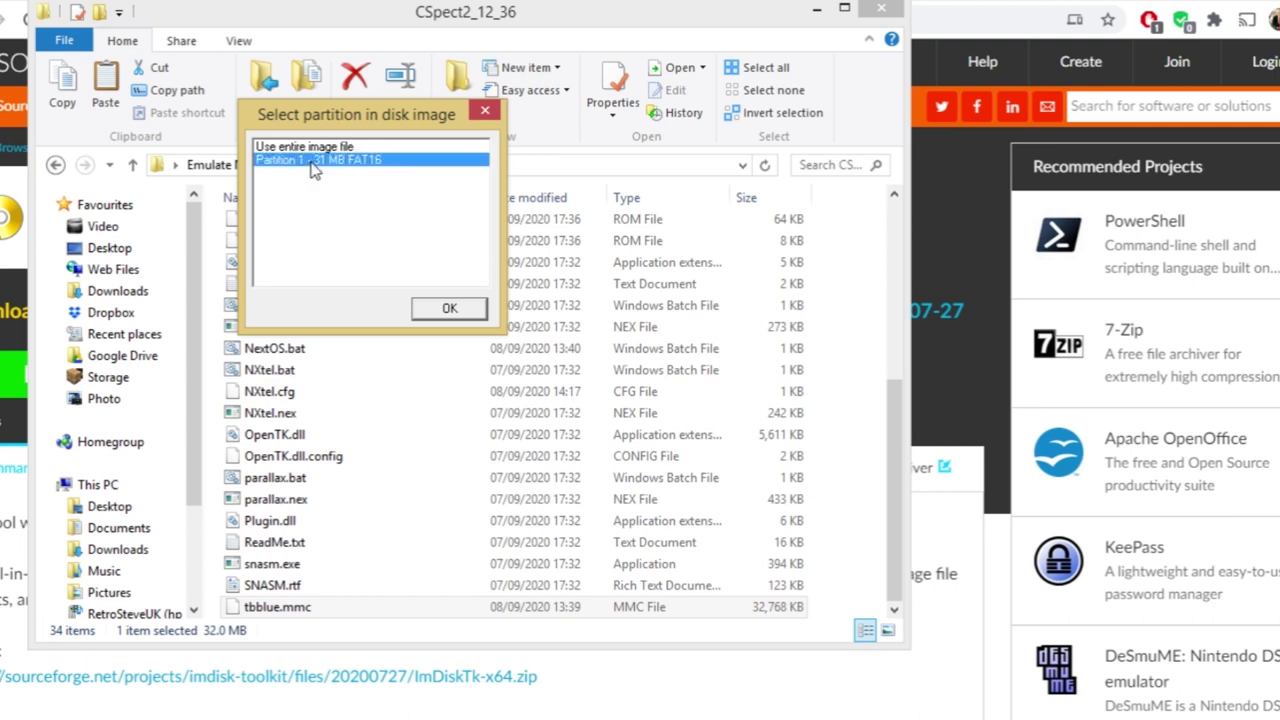
click(450, 314)
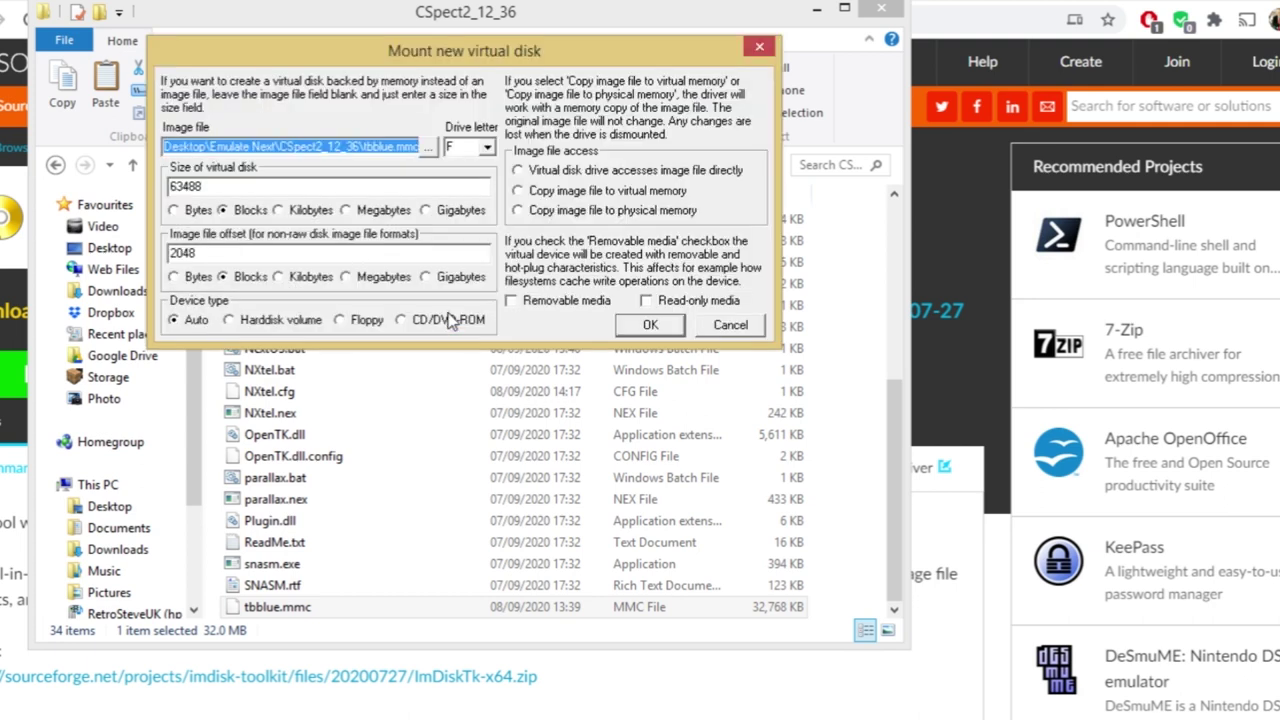
click(648, 327)
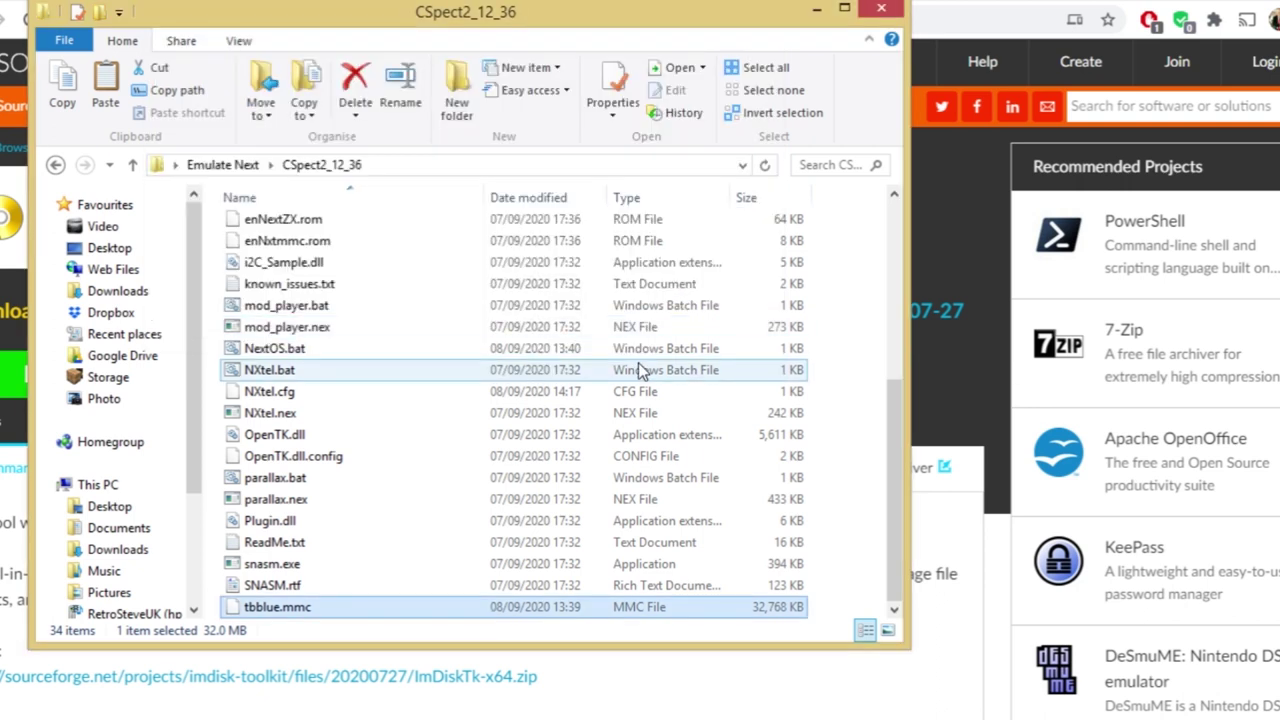
Open SystemNext (F:) from This PC to check its contents, then go back.
click(100, 485)
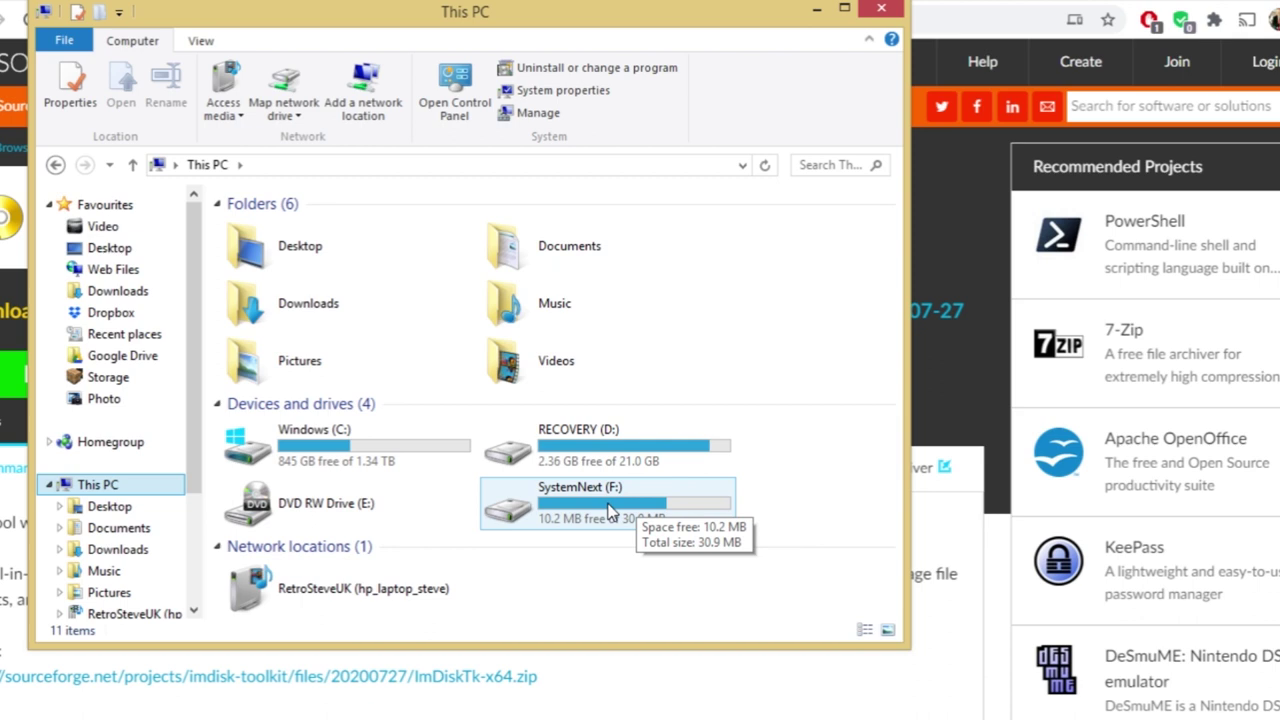
double_click(611, 510)
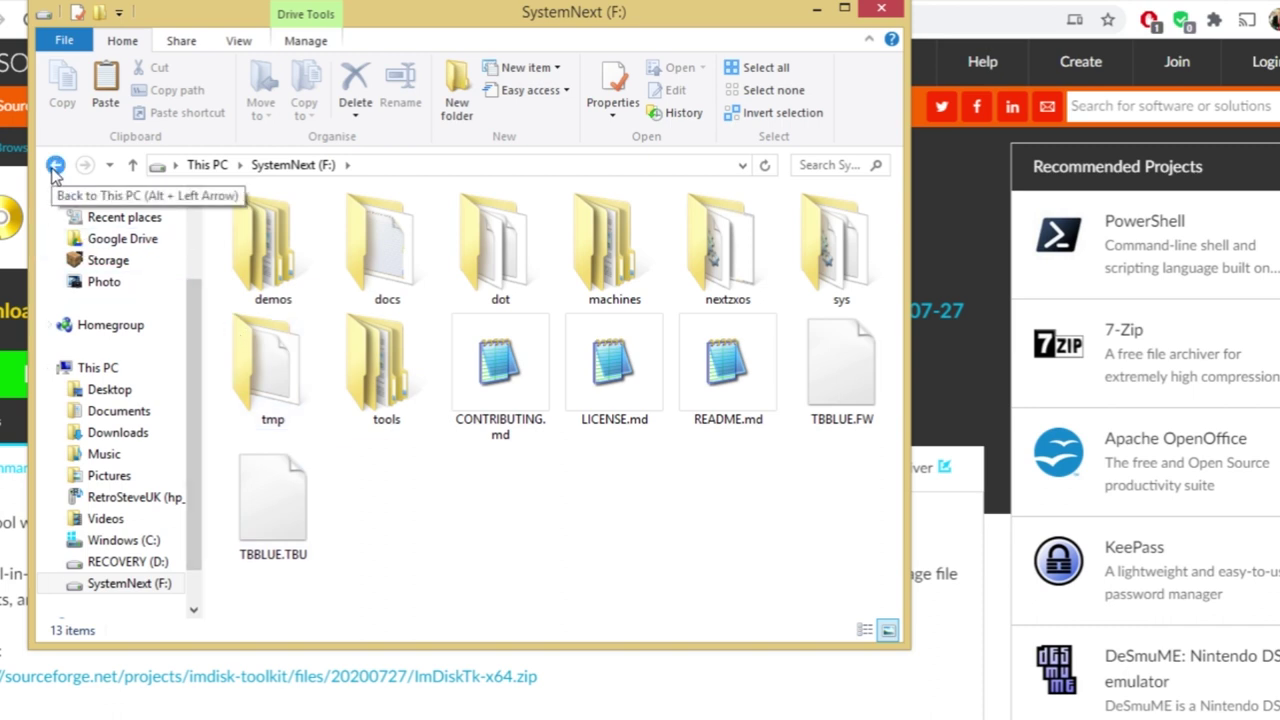
click(54, 168)
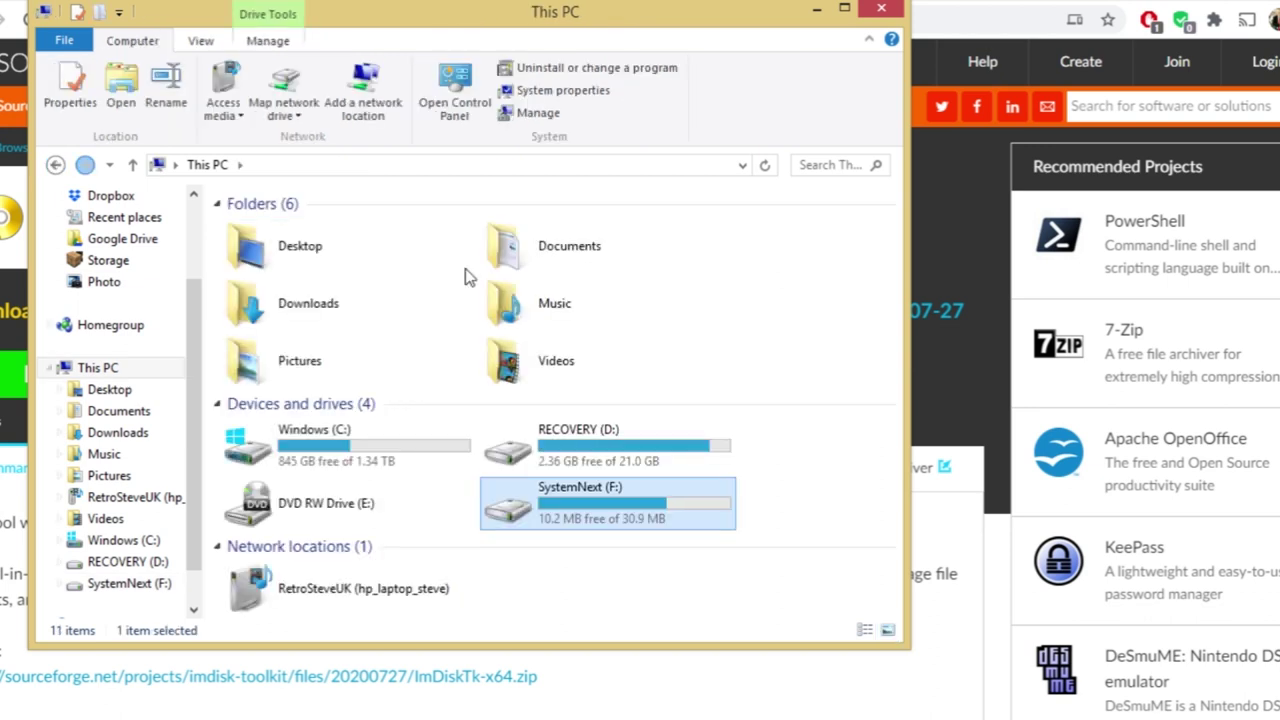
Unmount the SystemNext (F:) ImDisk virtual disk, forcing the dismount despite the lock warning.
right_click(565, 502)
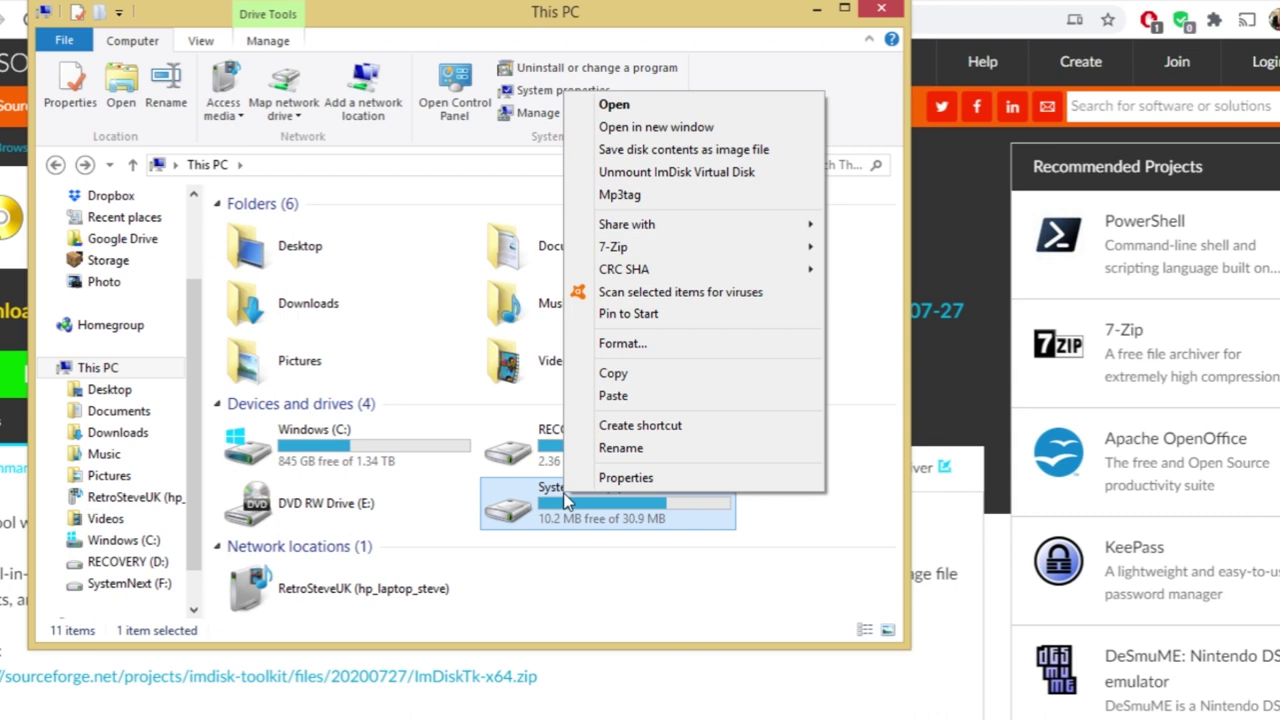
click(702, 171)
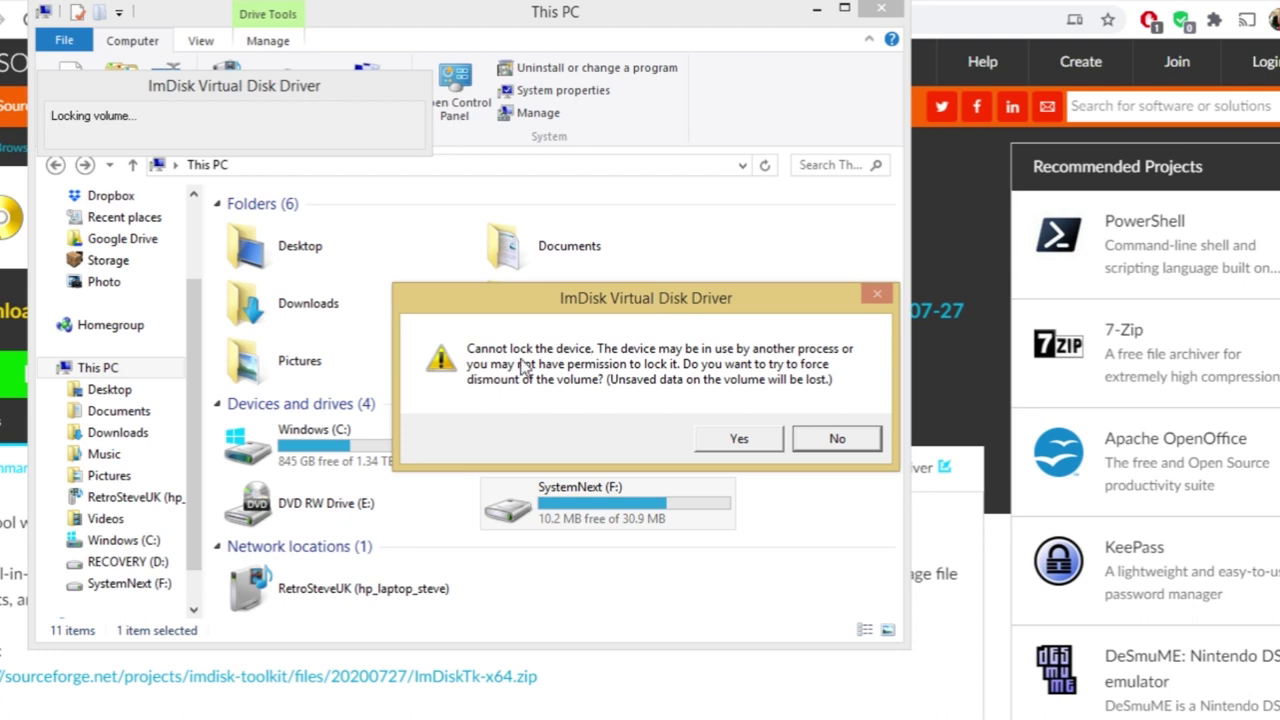
click(738, 440)
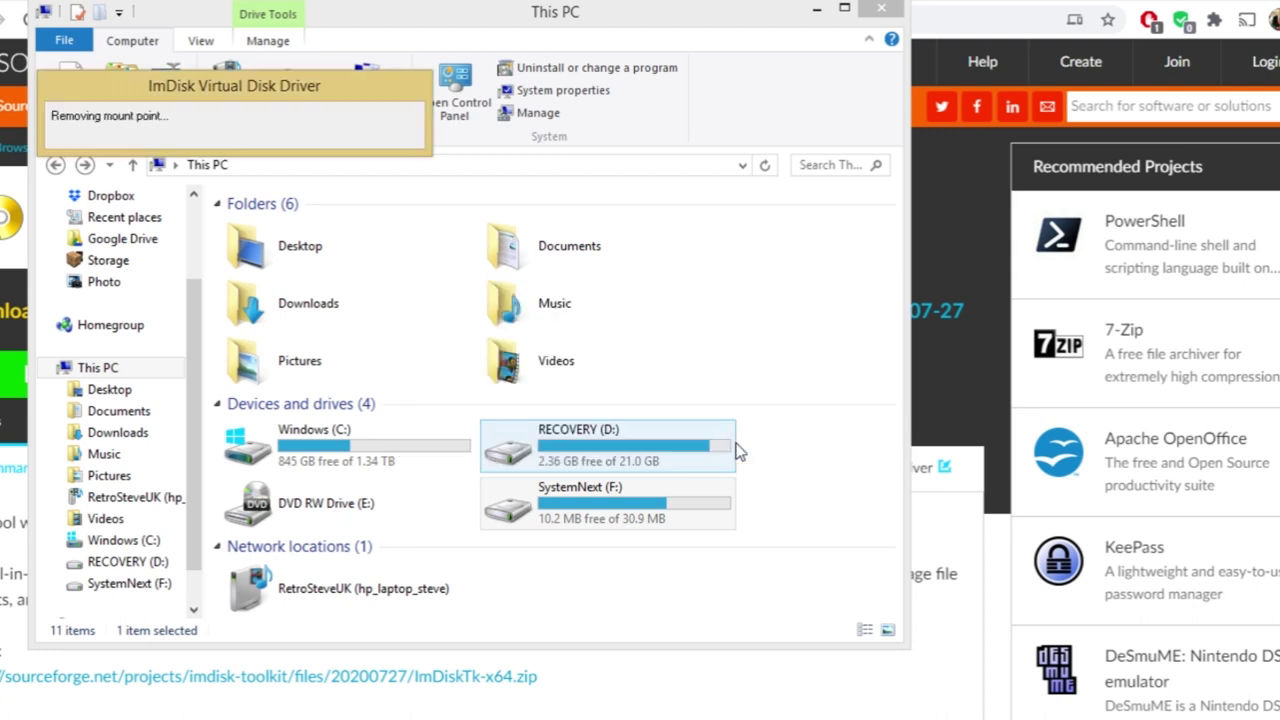
Return to CSpect2_12_36 and run NextOS.bat to launch CSpect.
click(56, 165)
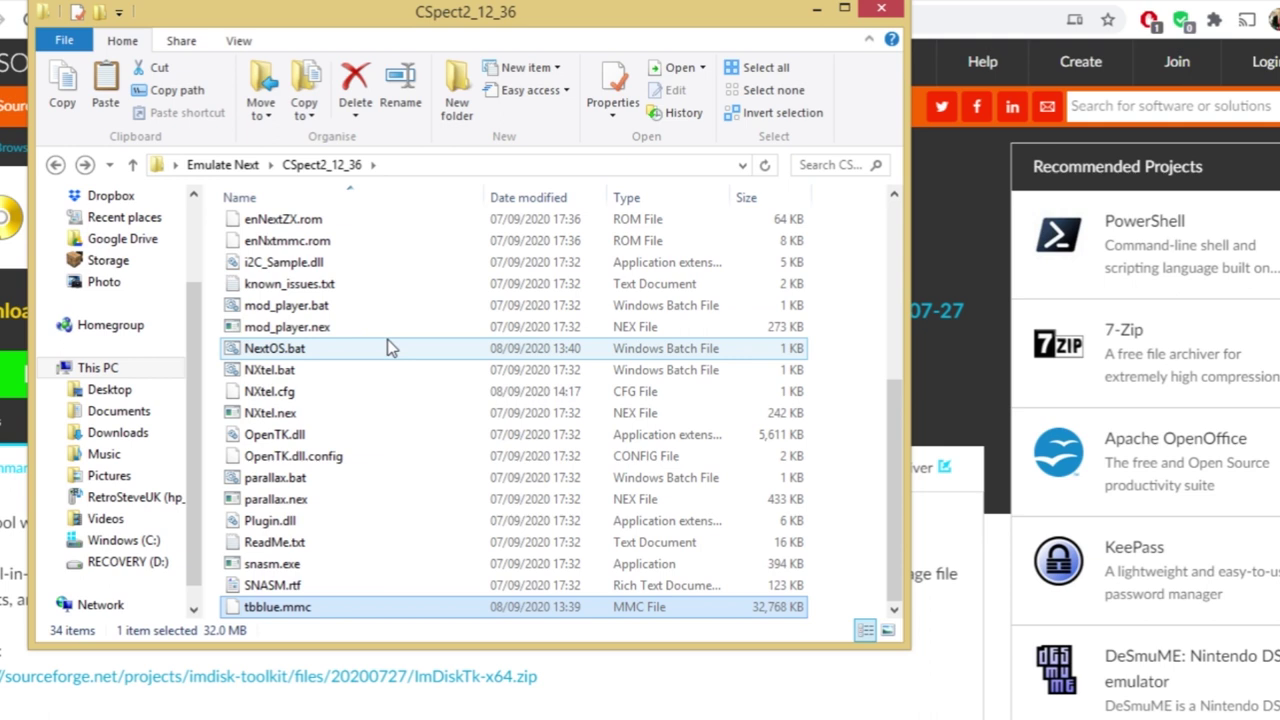
click(297, 352)
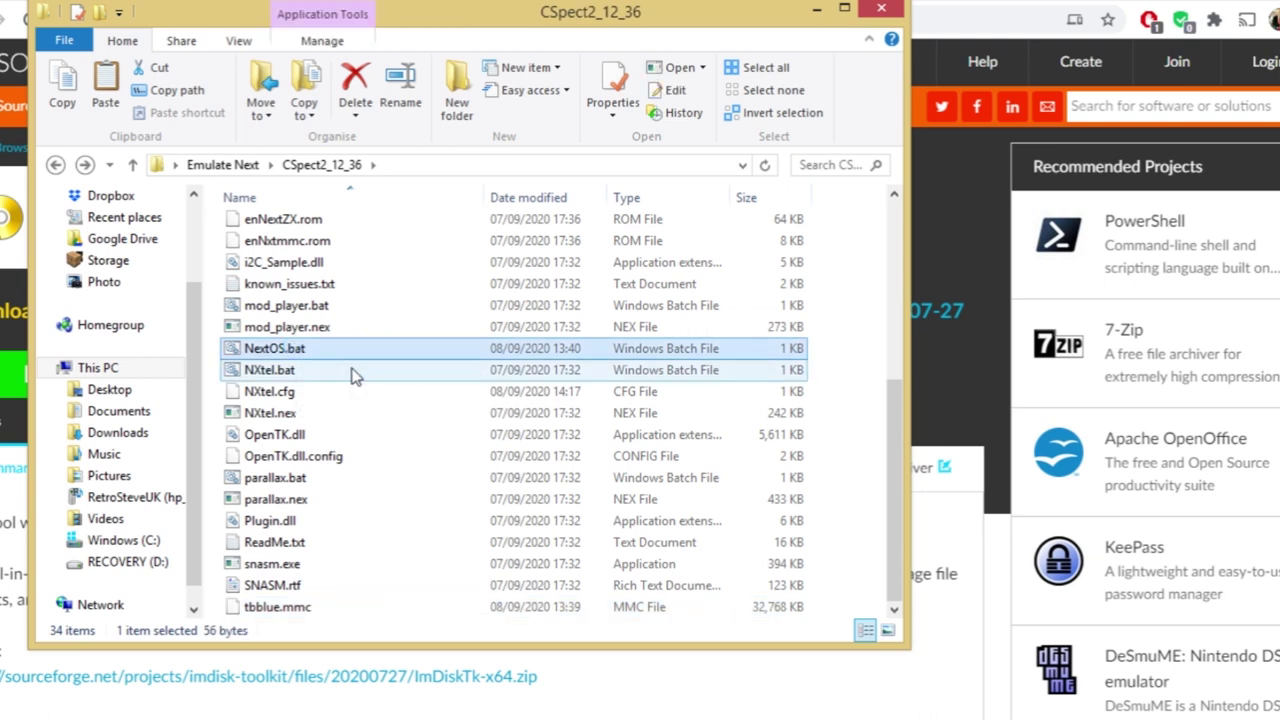
double_click(288, 350)
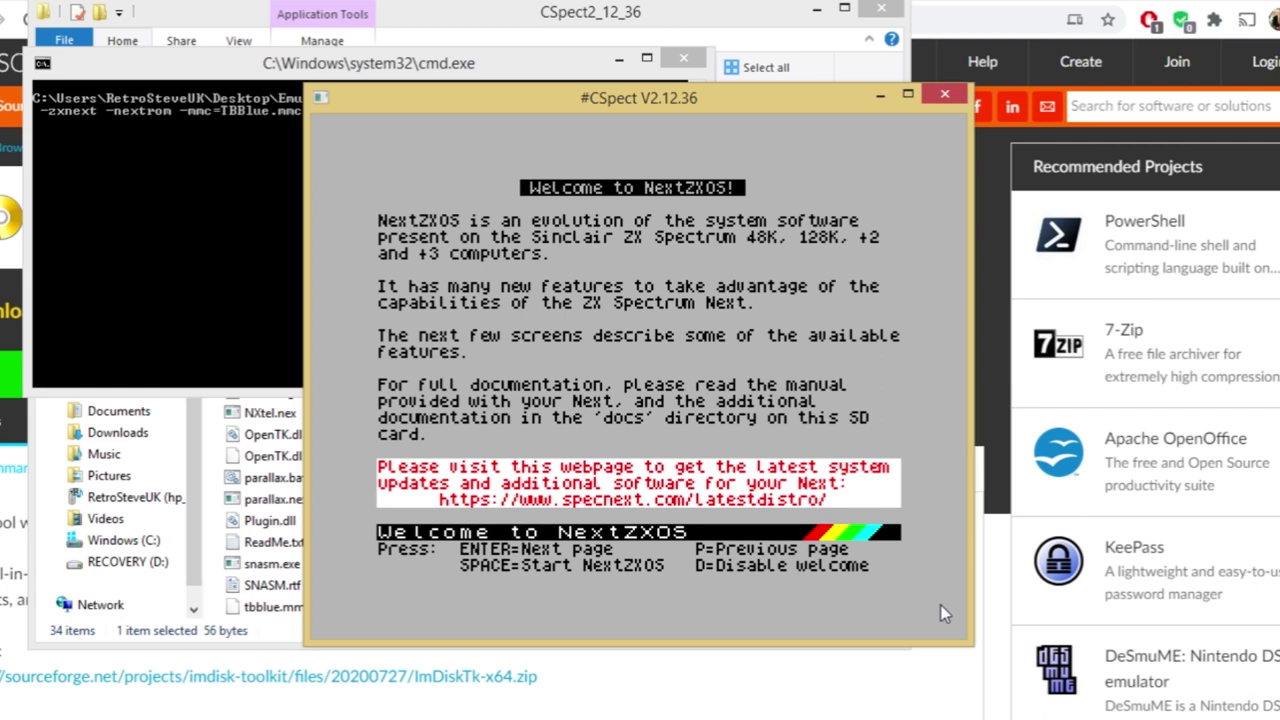
Launch ScrollNutter.nex from C:/DEMOS/SCROLL~1 through the NextZXOS Browser, reaching the Rusty Pixels splash.
key(space)
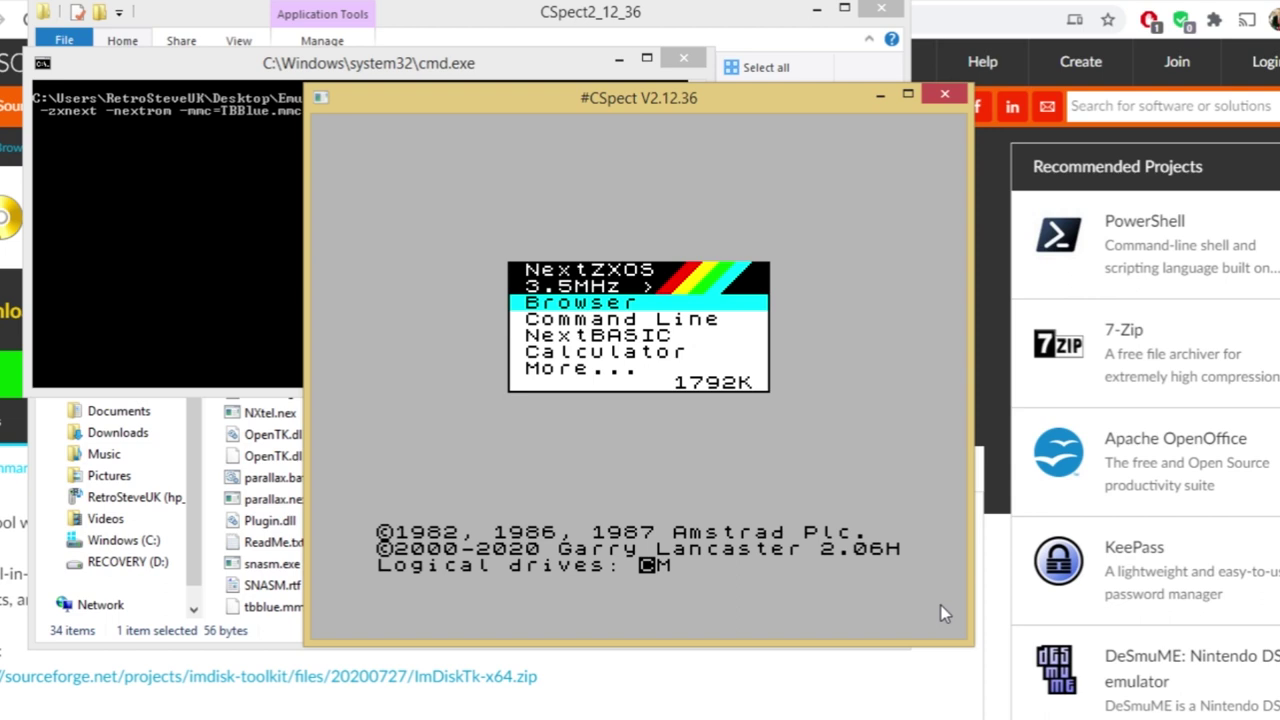
key(Return)
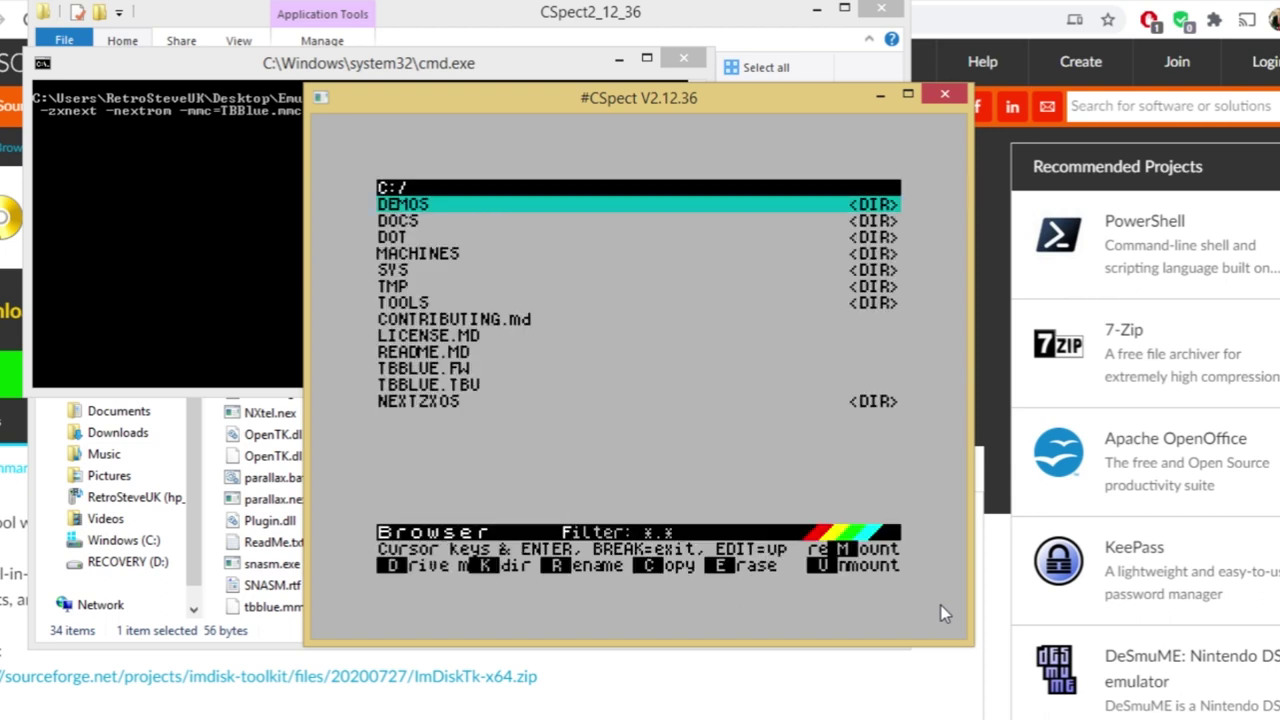
key(Return)
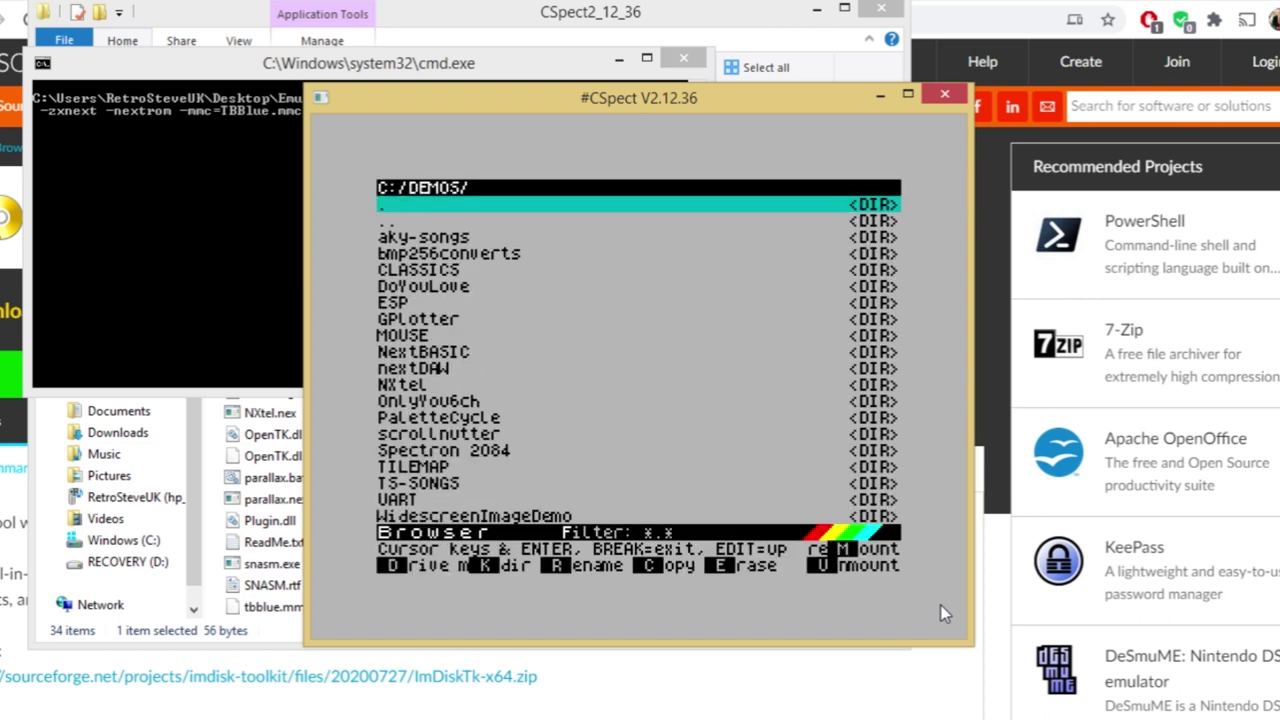
key(Down)
key(Down)
key(Down)
key(Down)
key(Down)
key(Down)
key(Down)
key(Down)
key(Down)
key(Down)
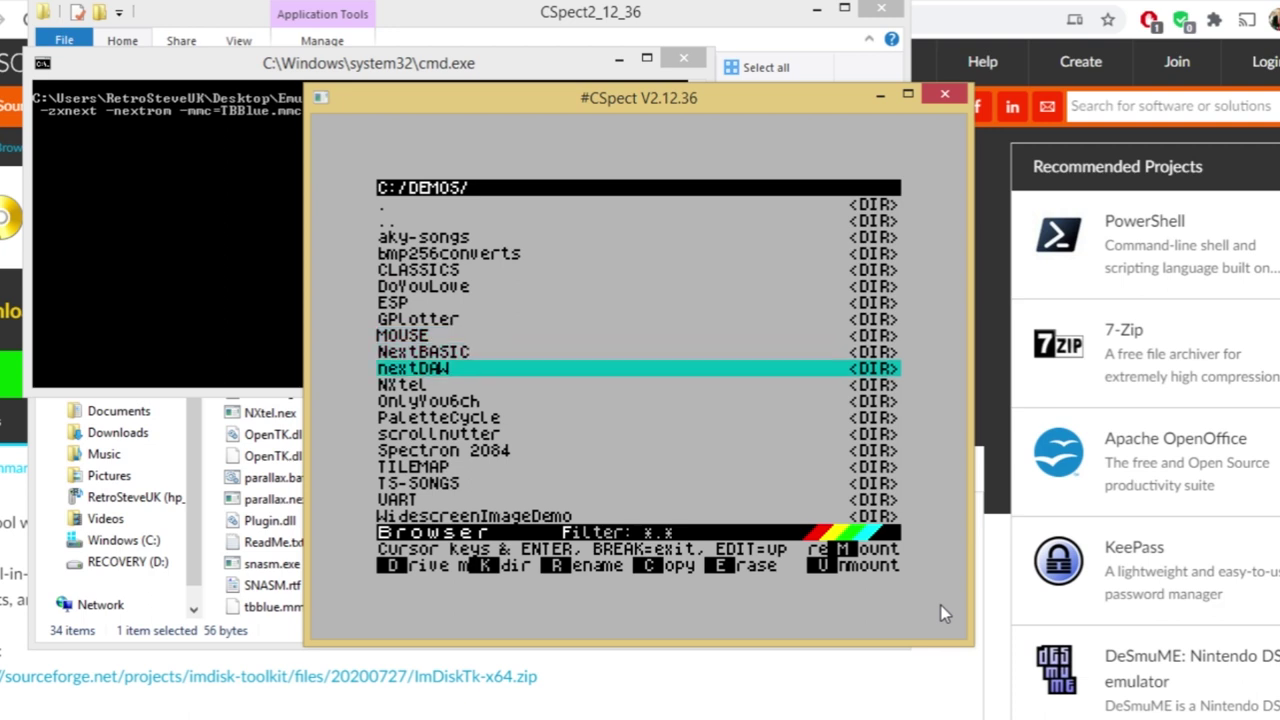
key(Down)
key(Down)
key(Down)
key(Down)
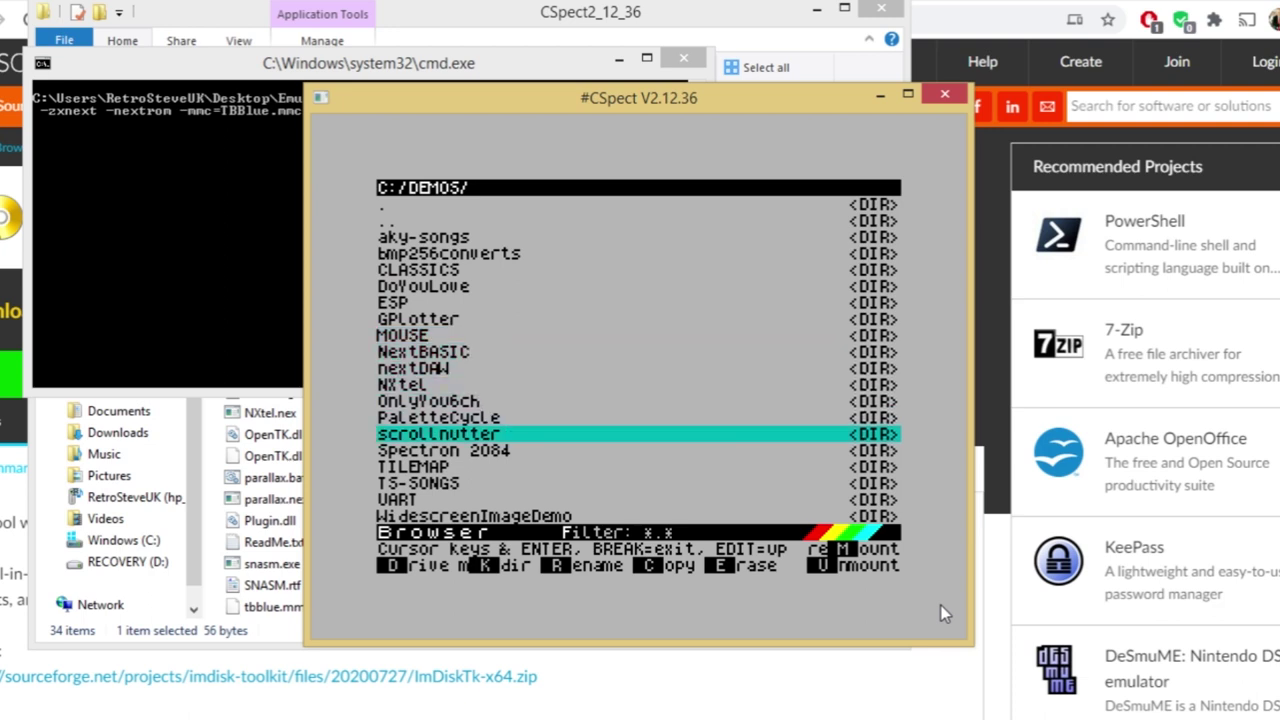
key(Return)
key(Down)
key(Down)
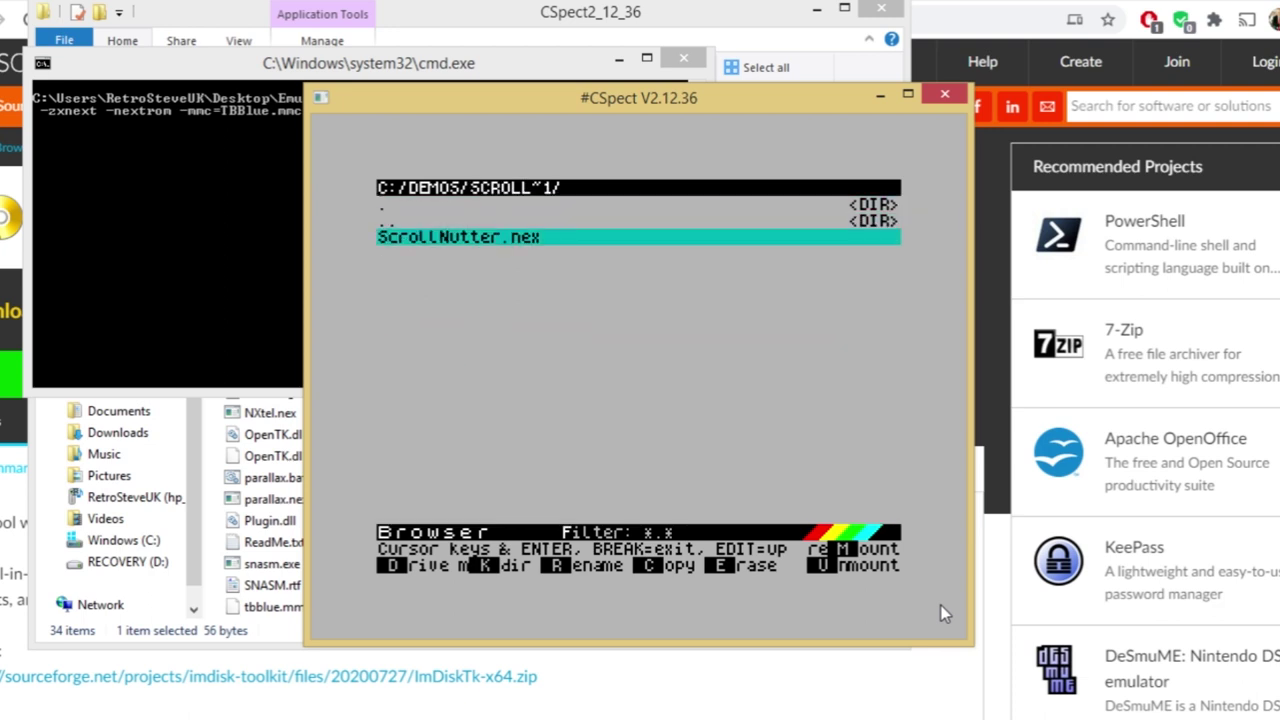
key(Return)
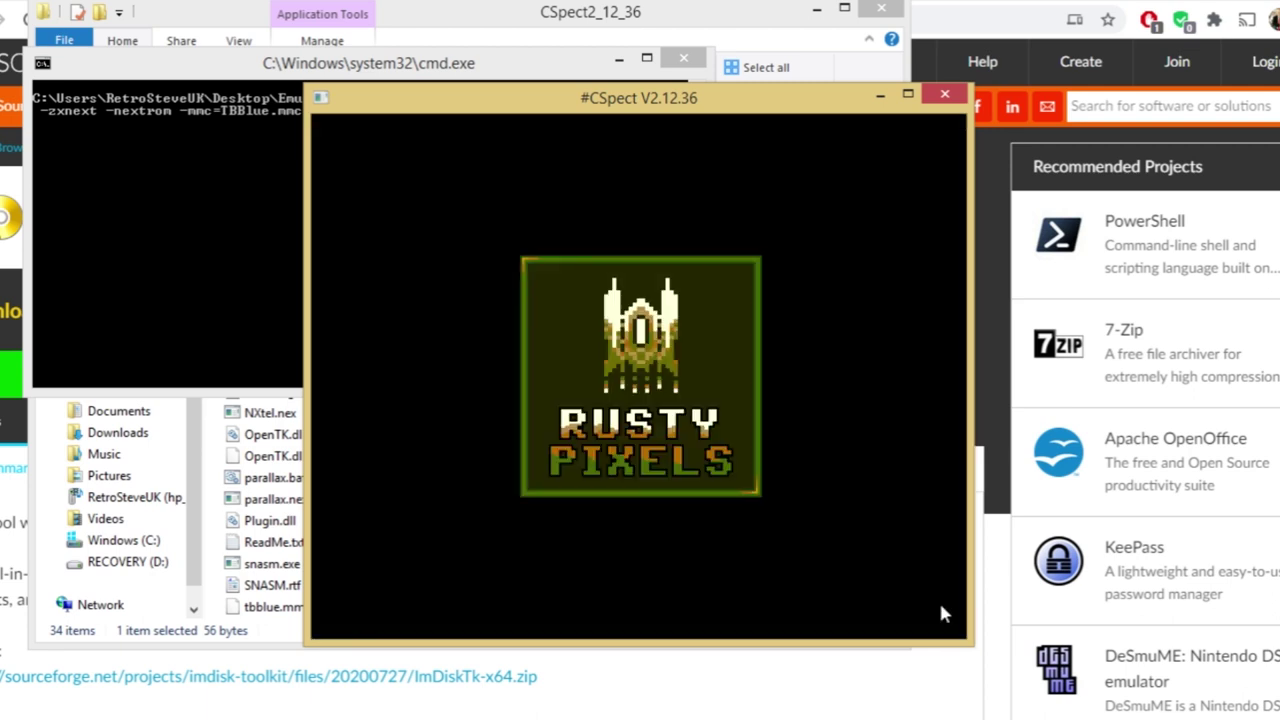